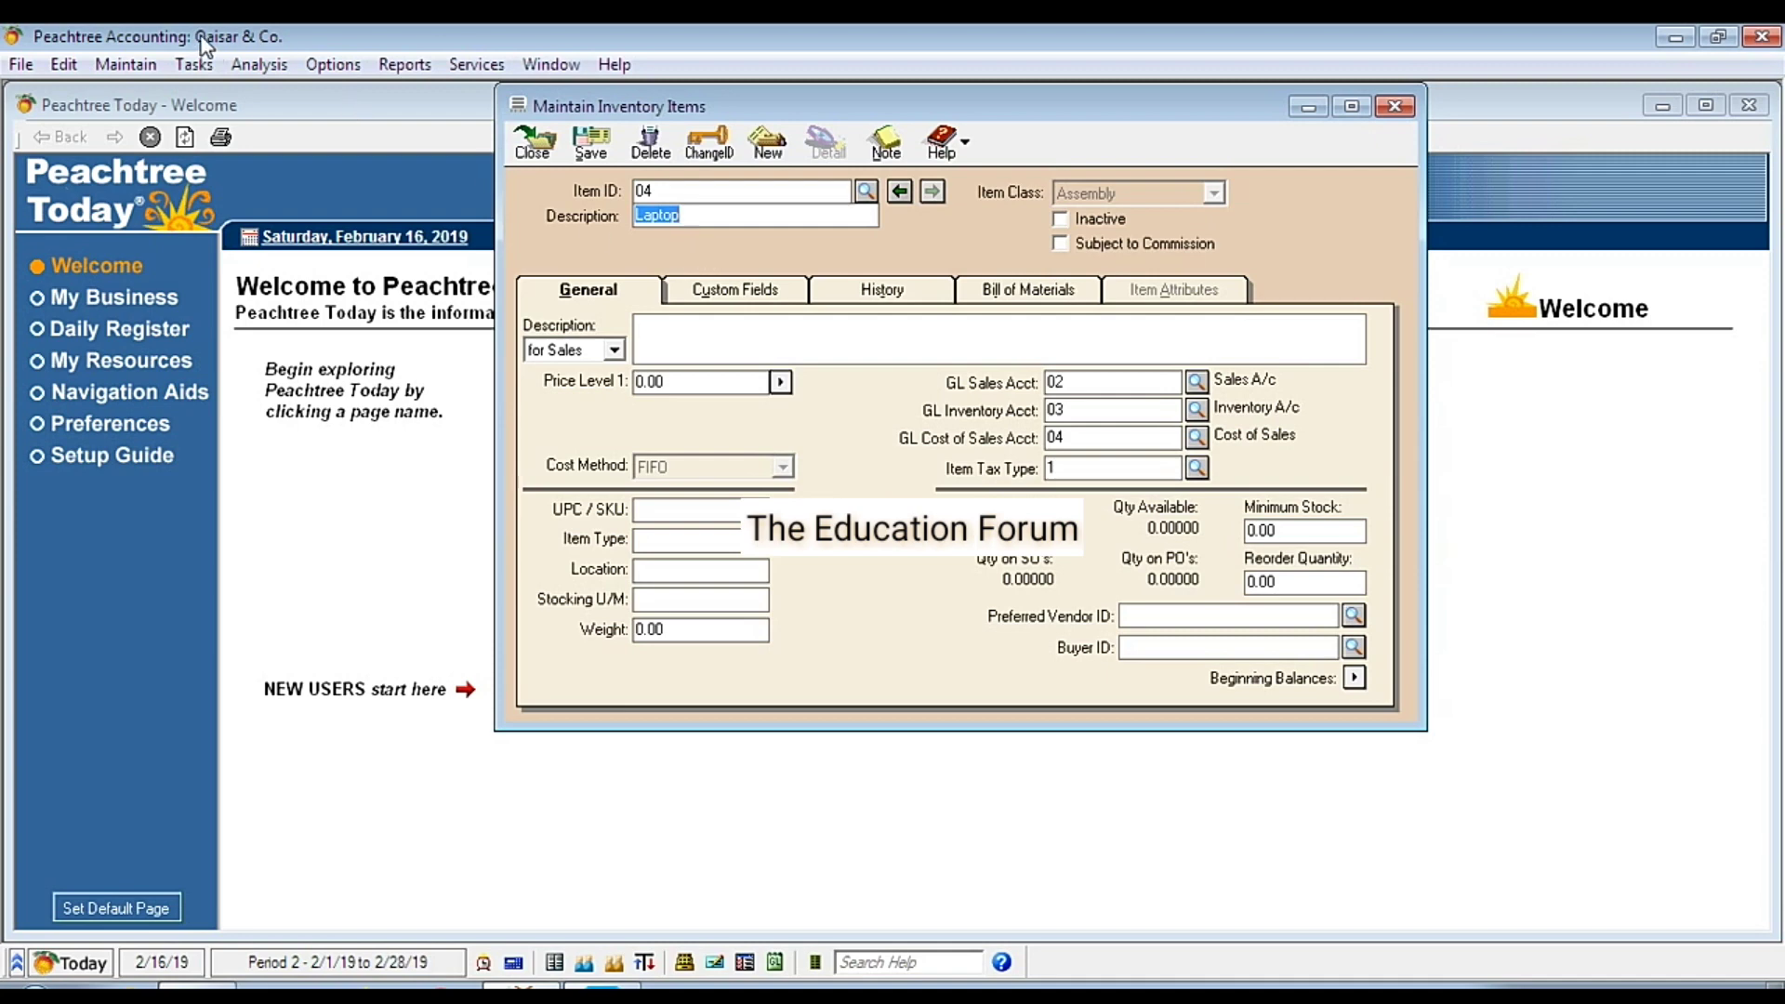
Start a Build/Unbuild Assemblies entry and select item 04 (Laptop) as the assembly
click(194, 65)
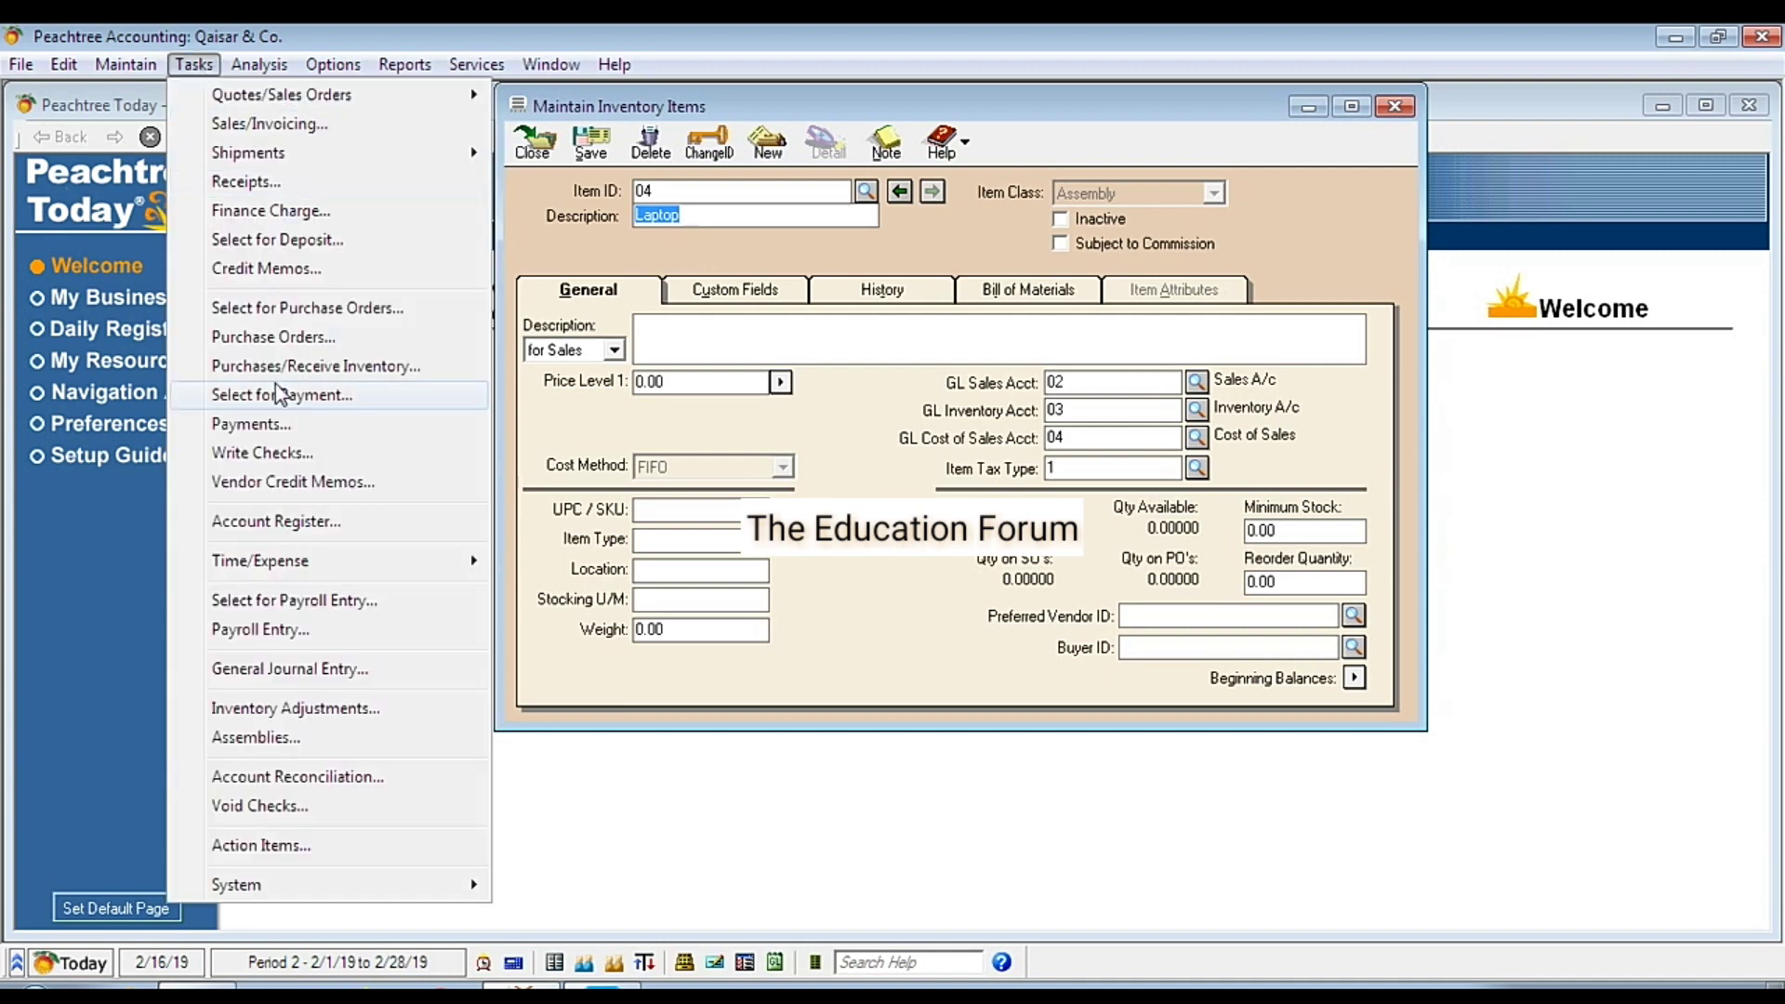
click(220, 741)
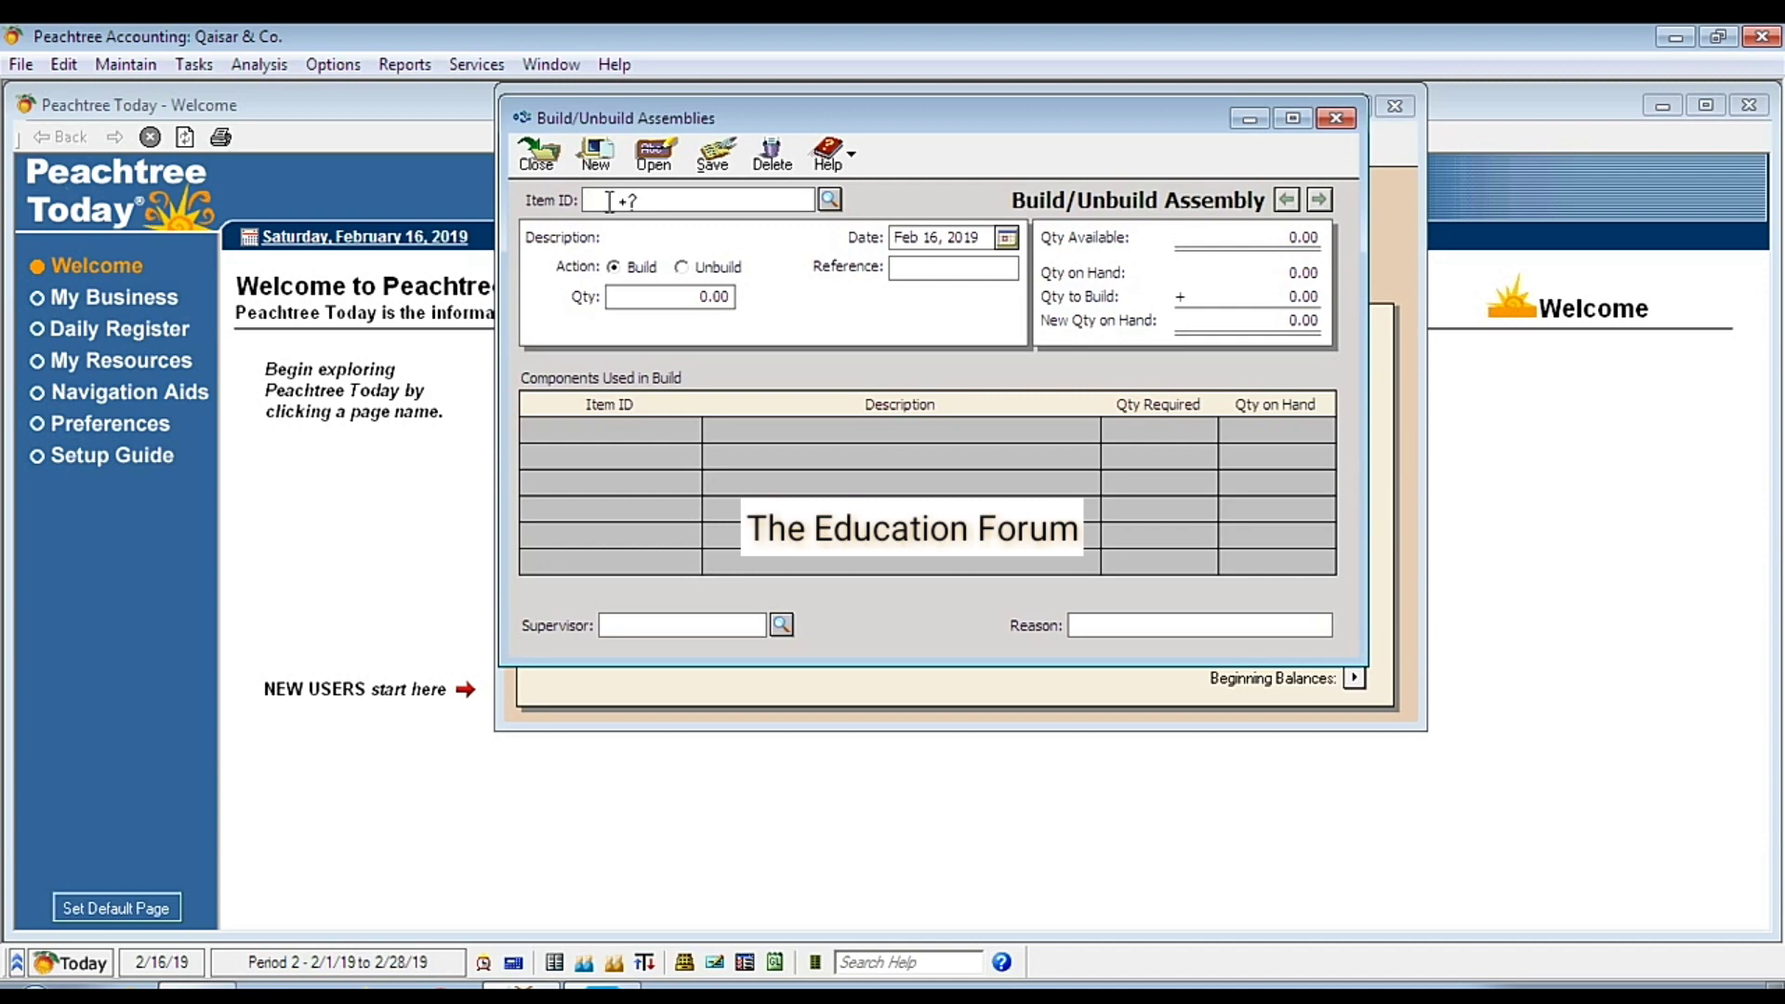
click(829, 201)
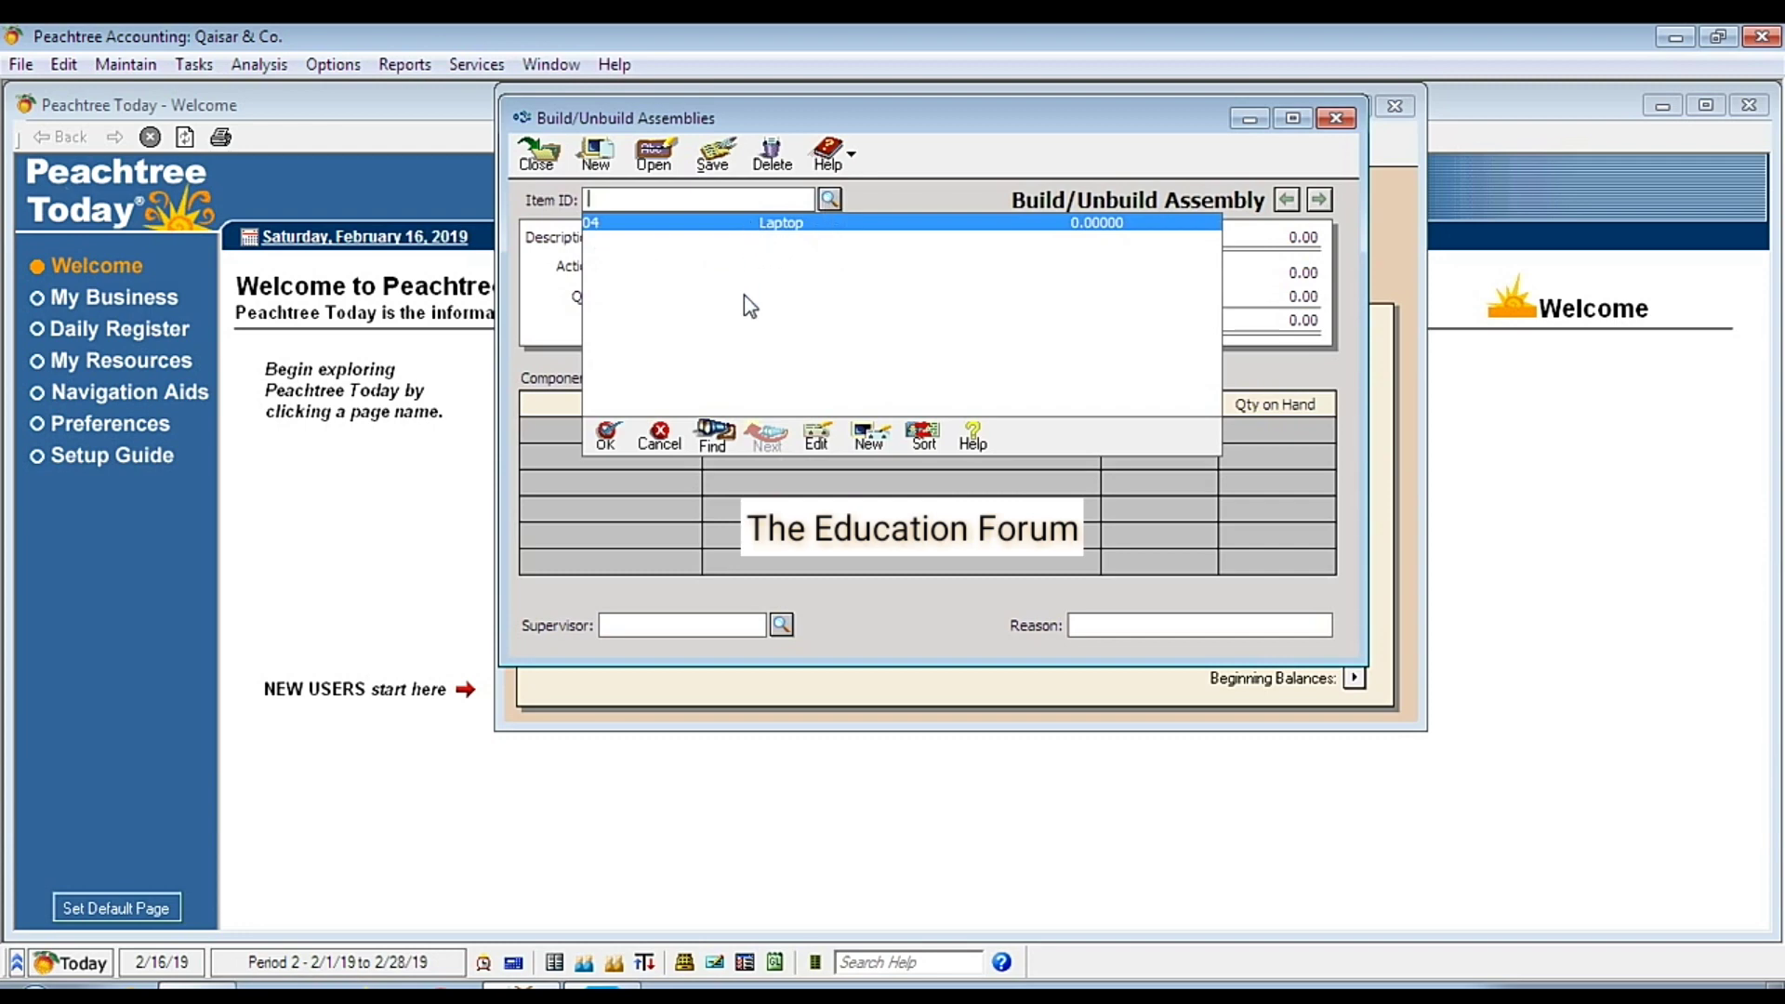
double_click(749, 227)
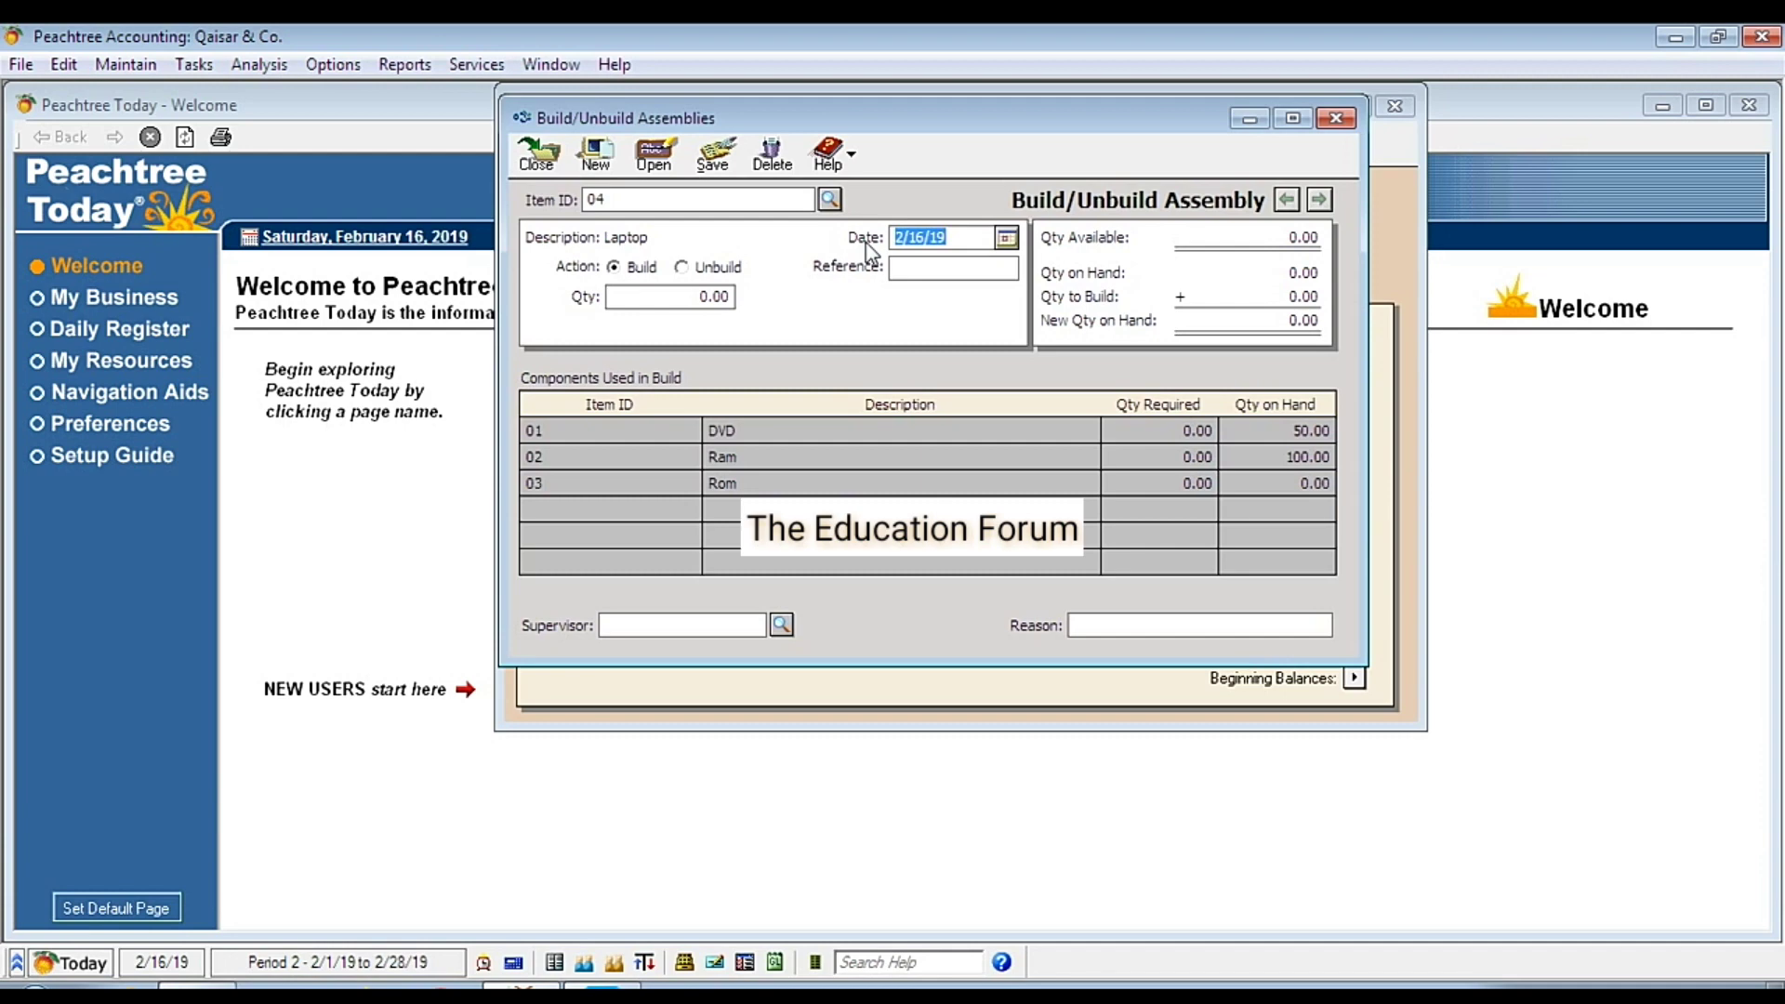
Set the quantity of Laptop assemblies to build to 10
click(911, 269)
click(693, 296)
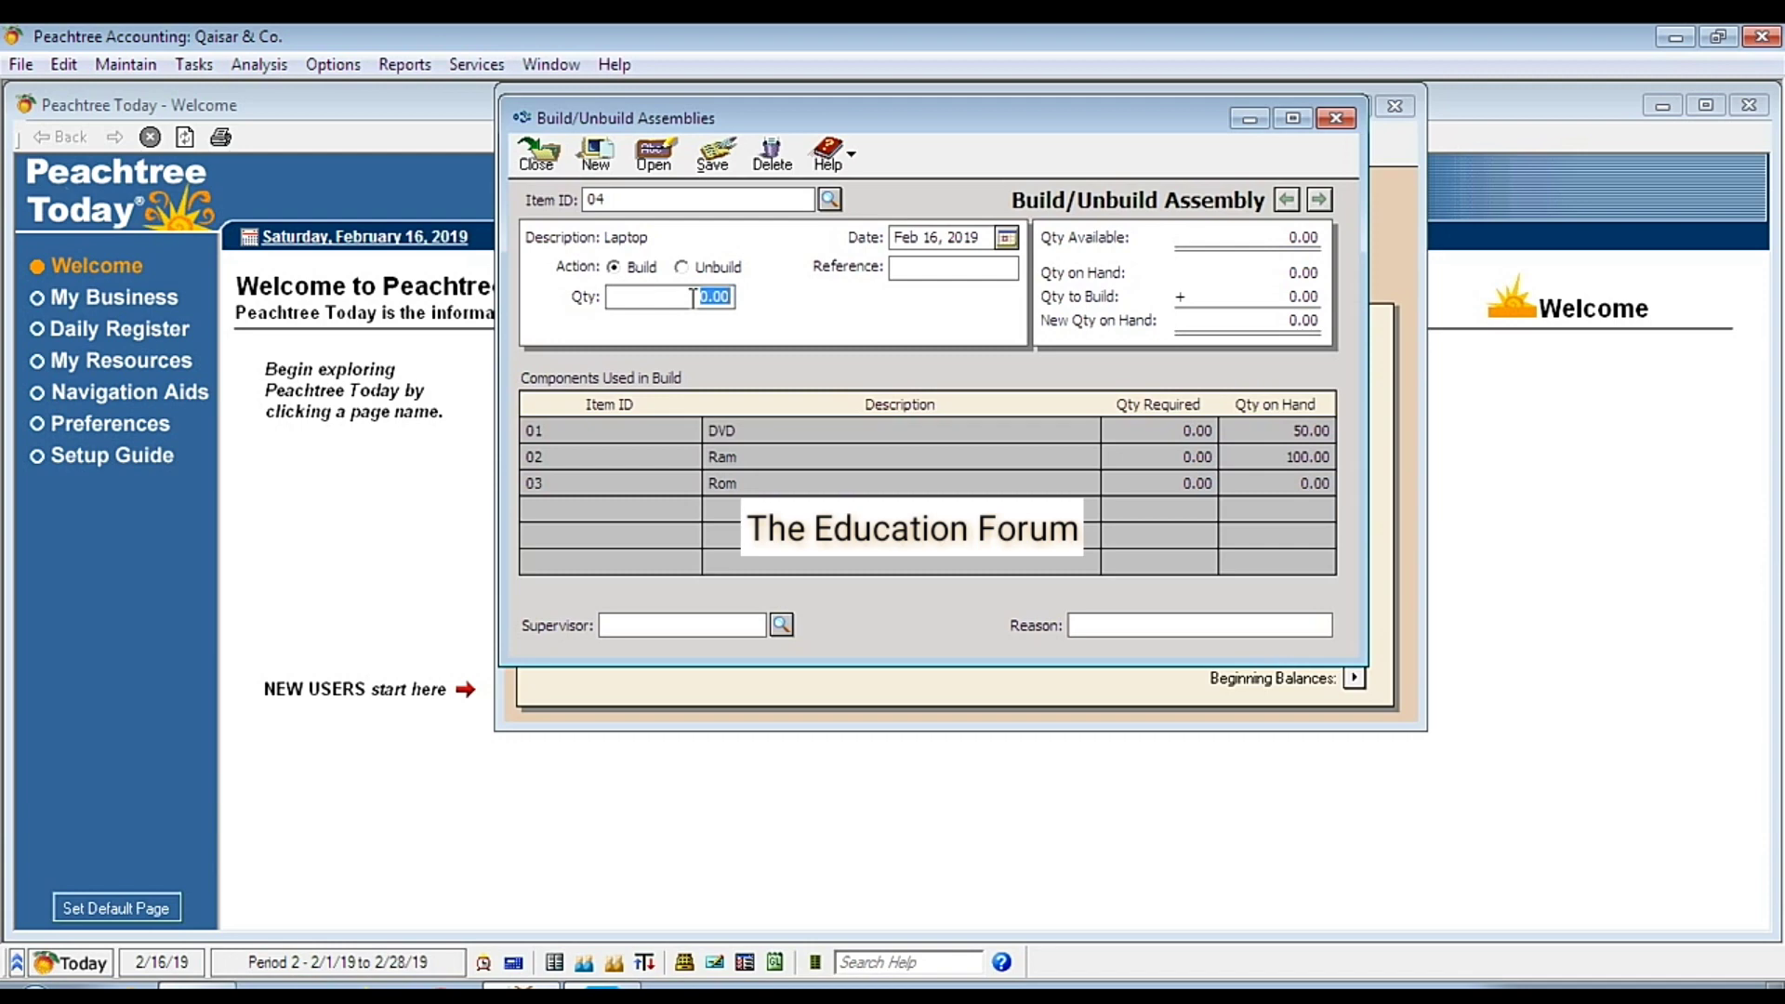
text(10)
key(Tab)
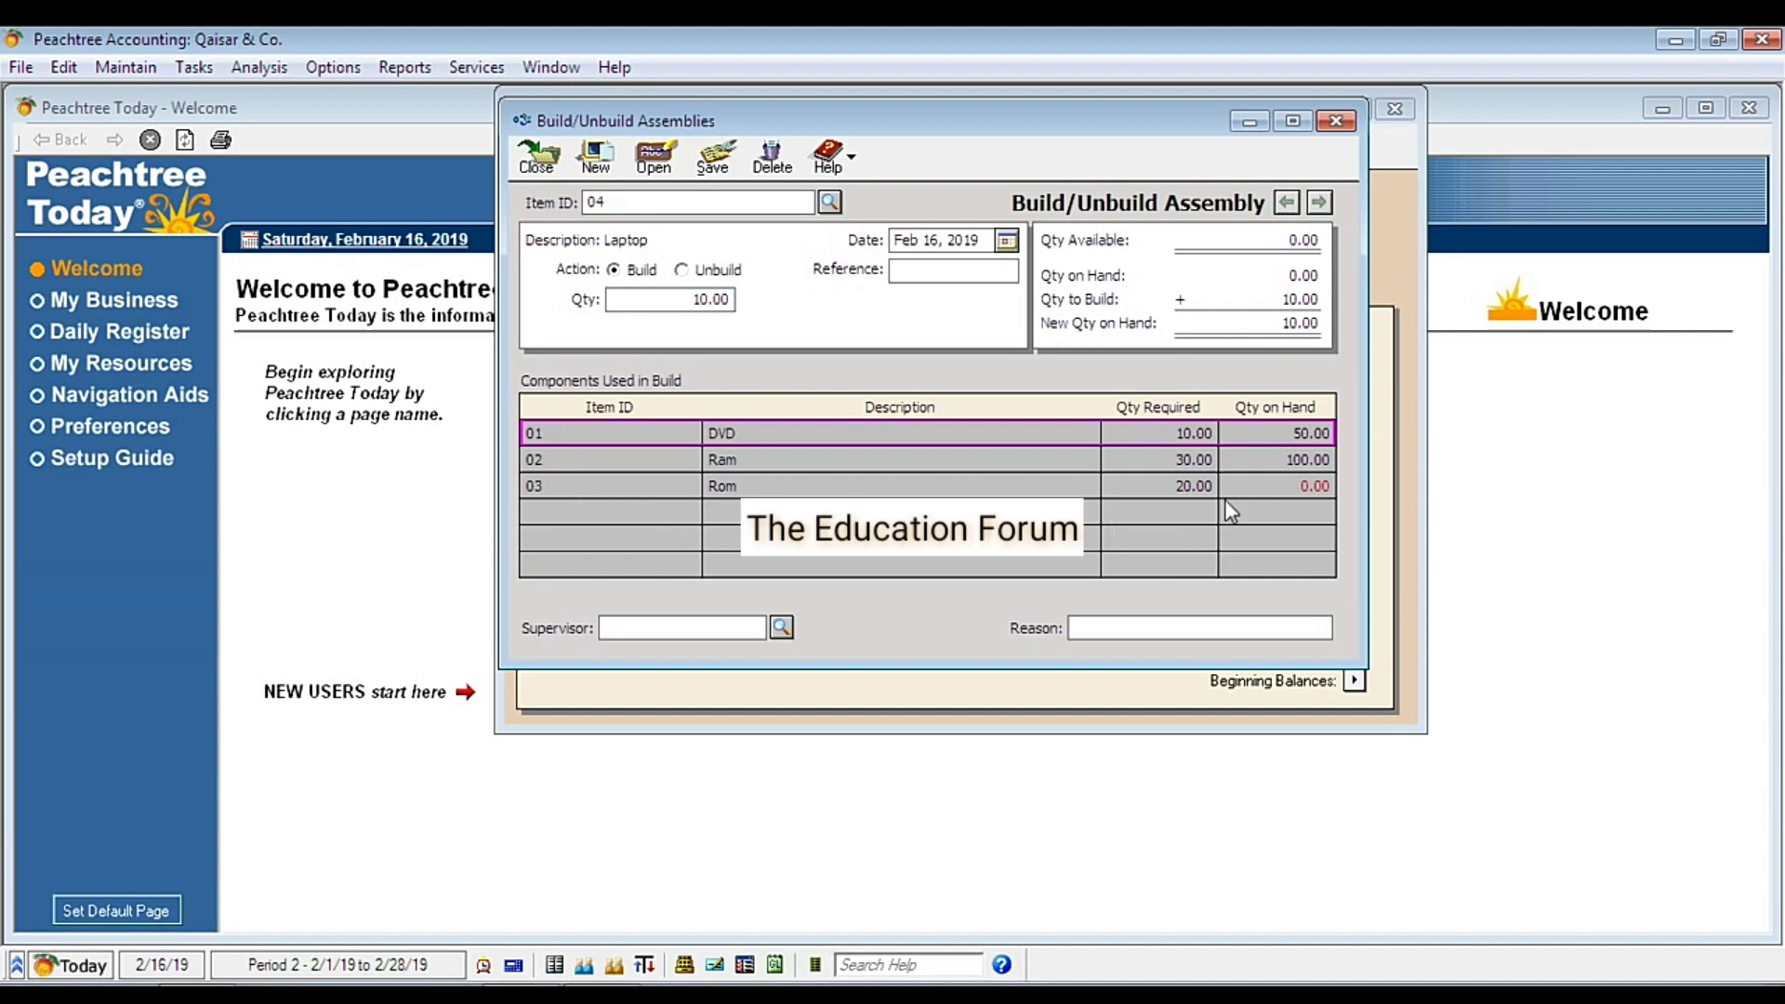
Compare the required quantity with the quantity on hand for the DVD, Ram and Rom components of the build
click(616, 461)
click(615, 484)
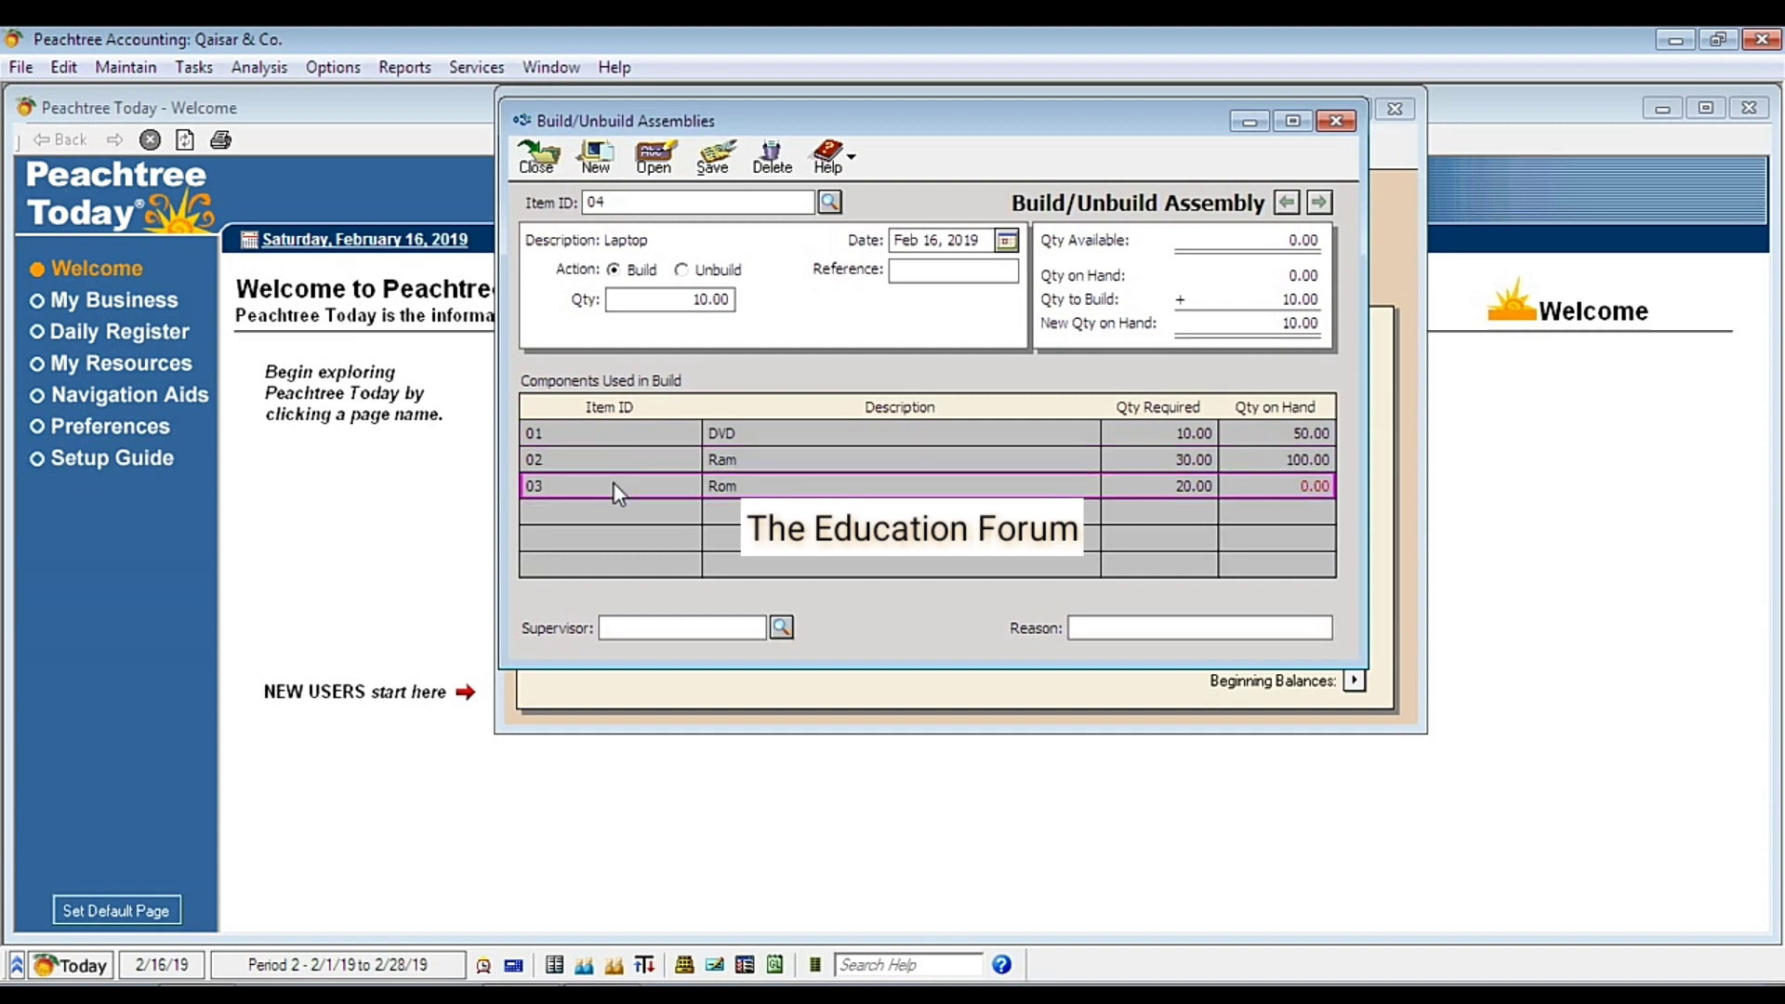
click(843, 436)
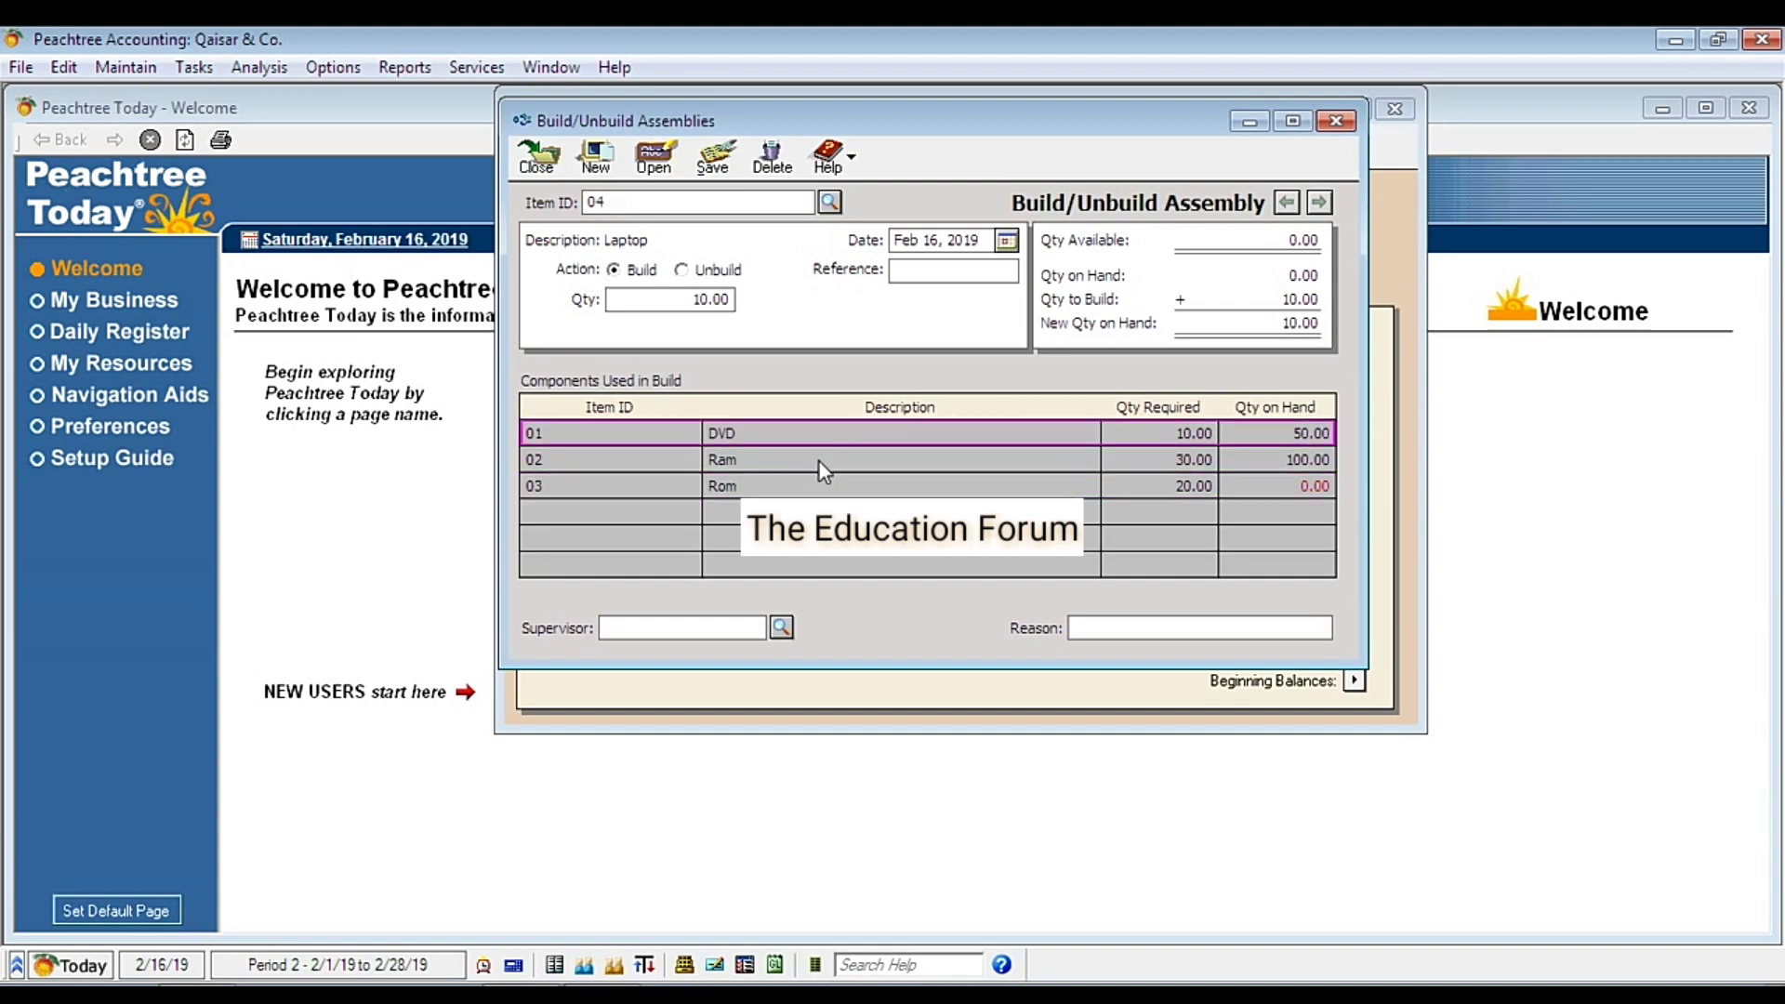
click(818, 461)
click(822, 487)
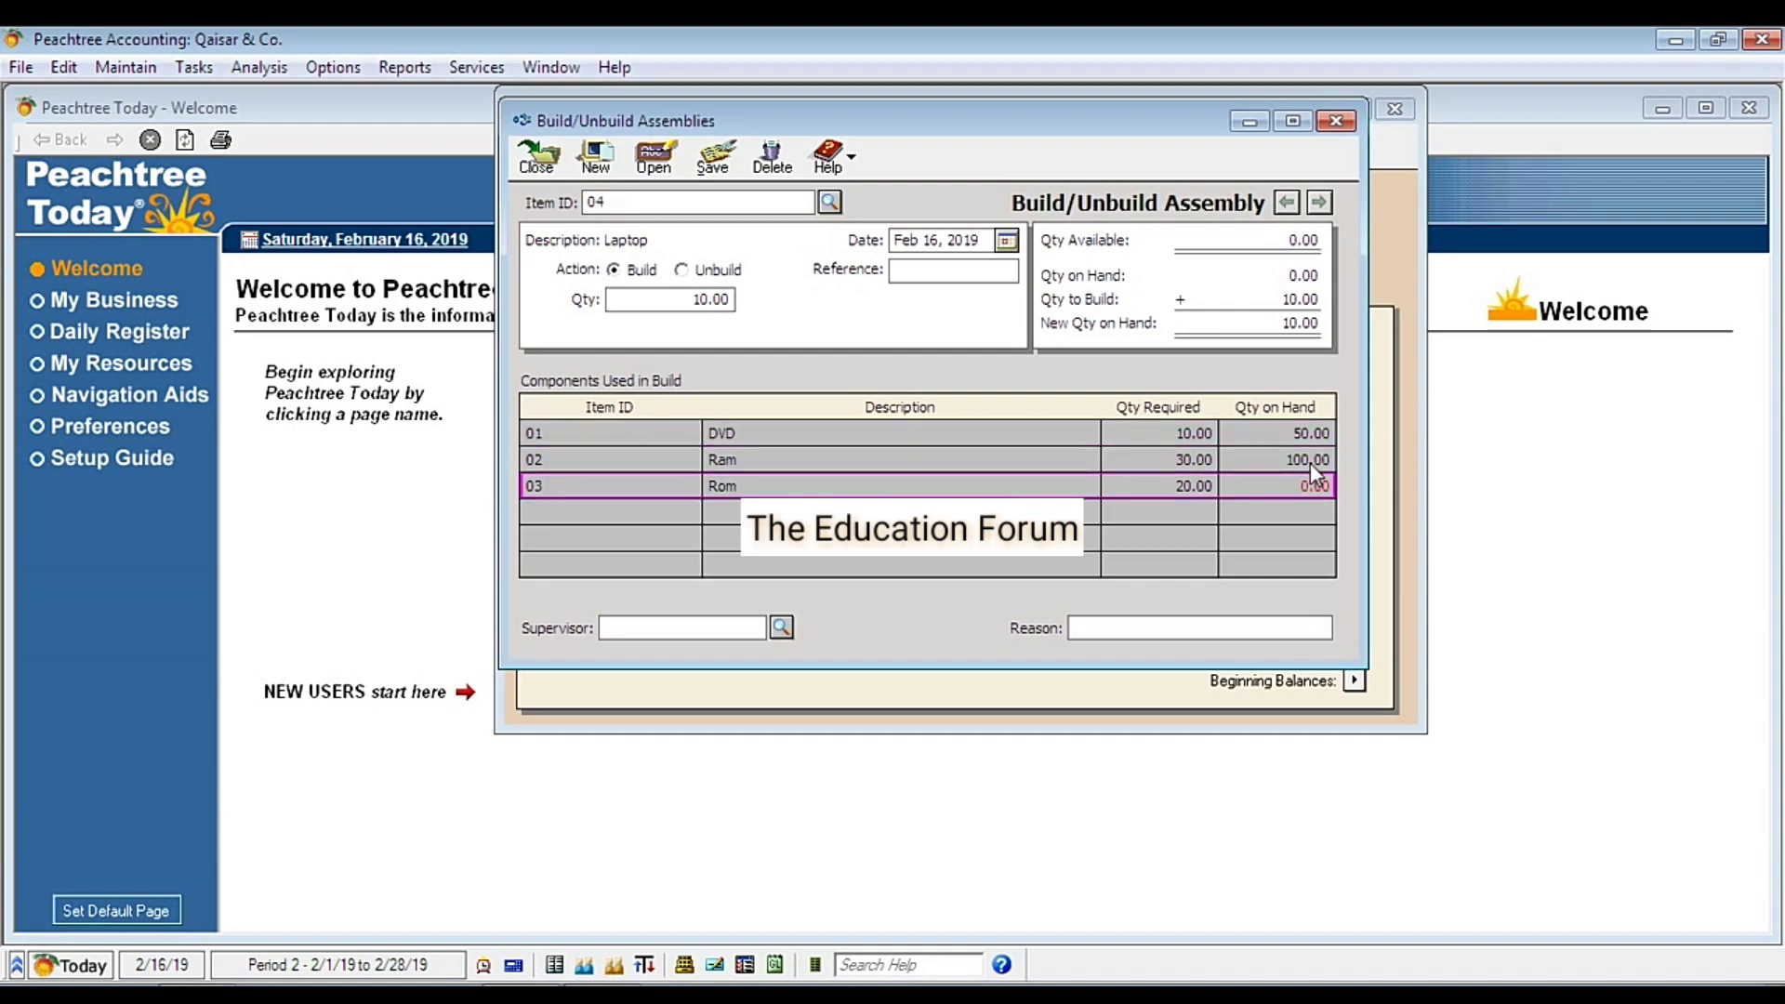
click(1151, 433)
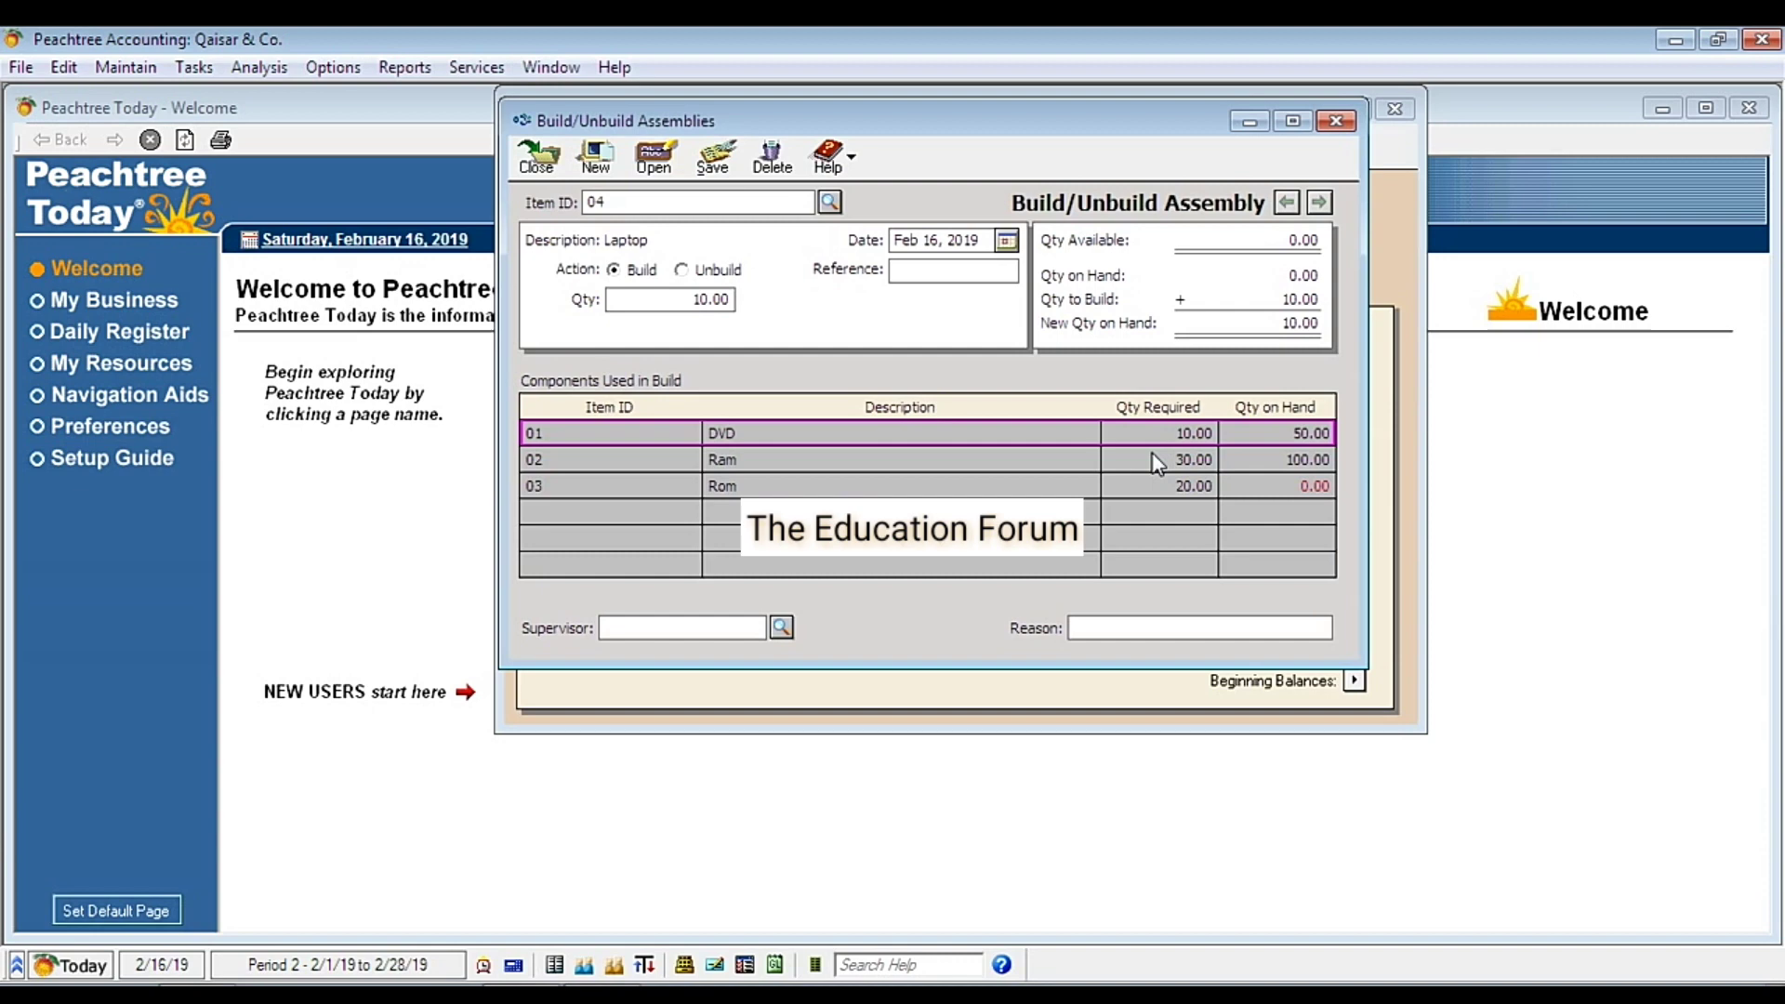
click(1154, 457)
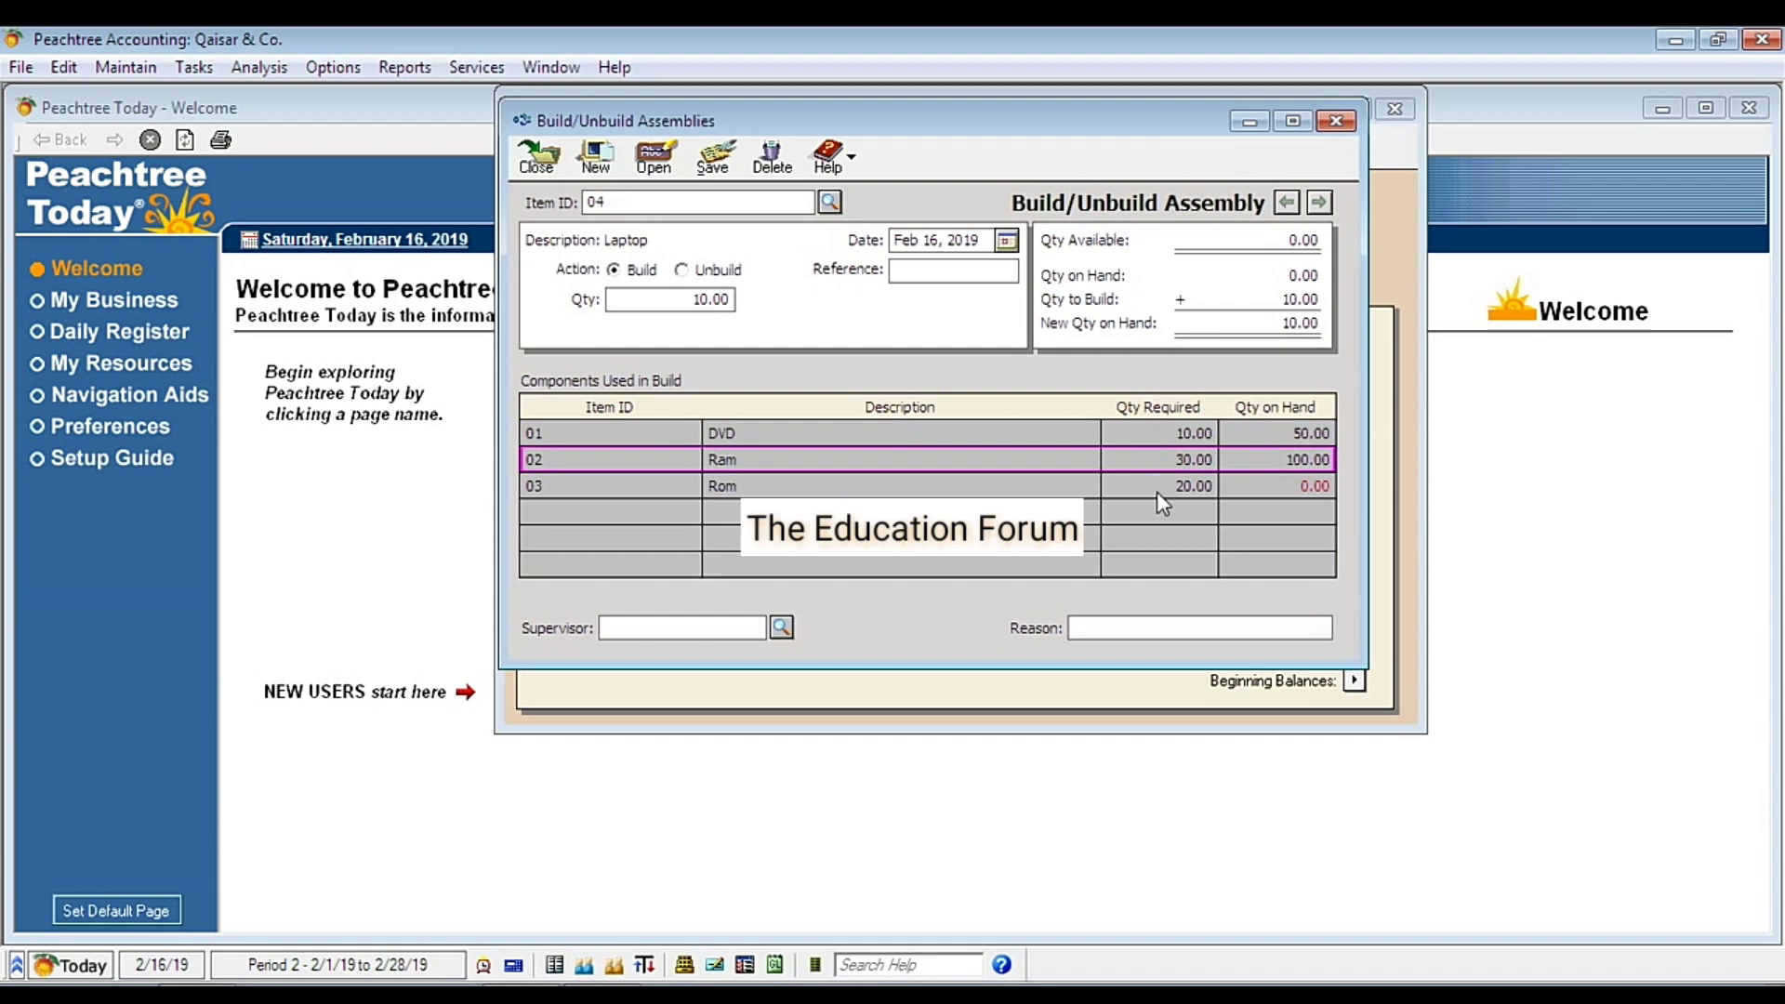
click(1157, 484)
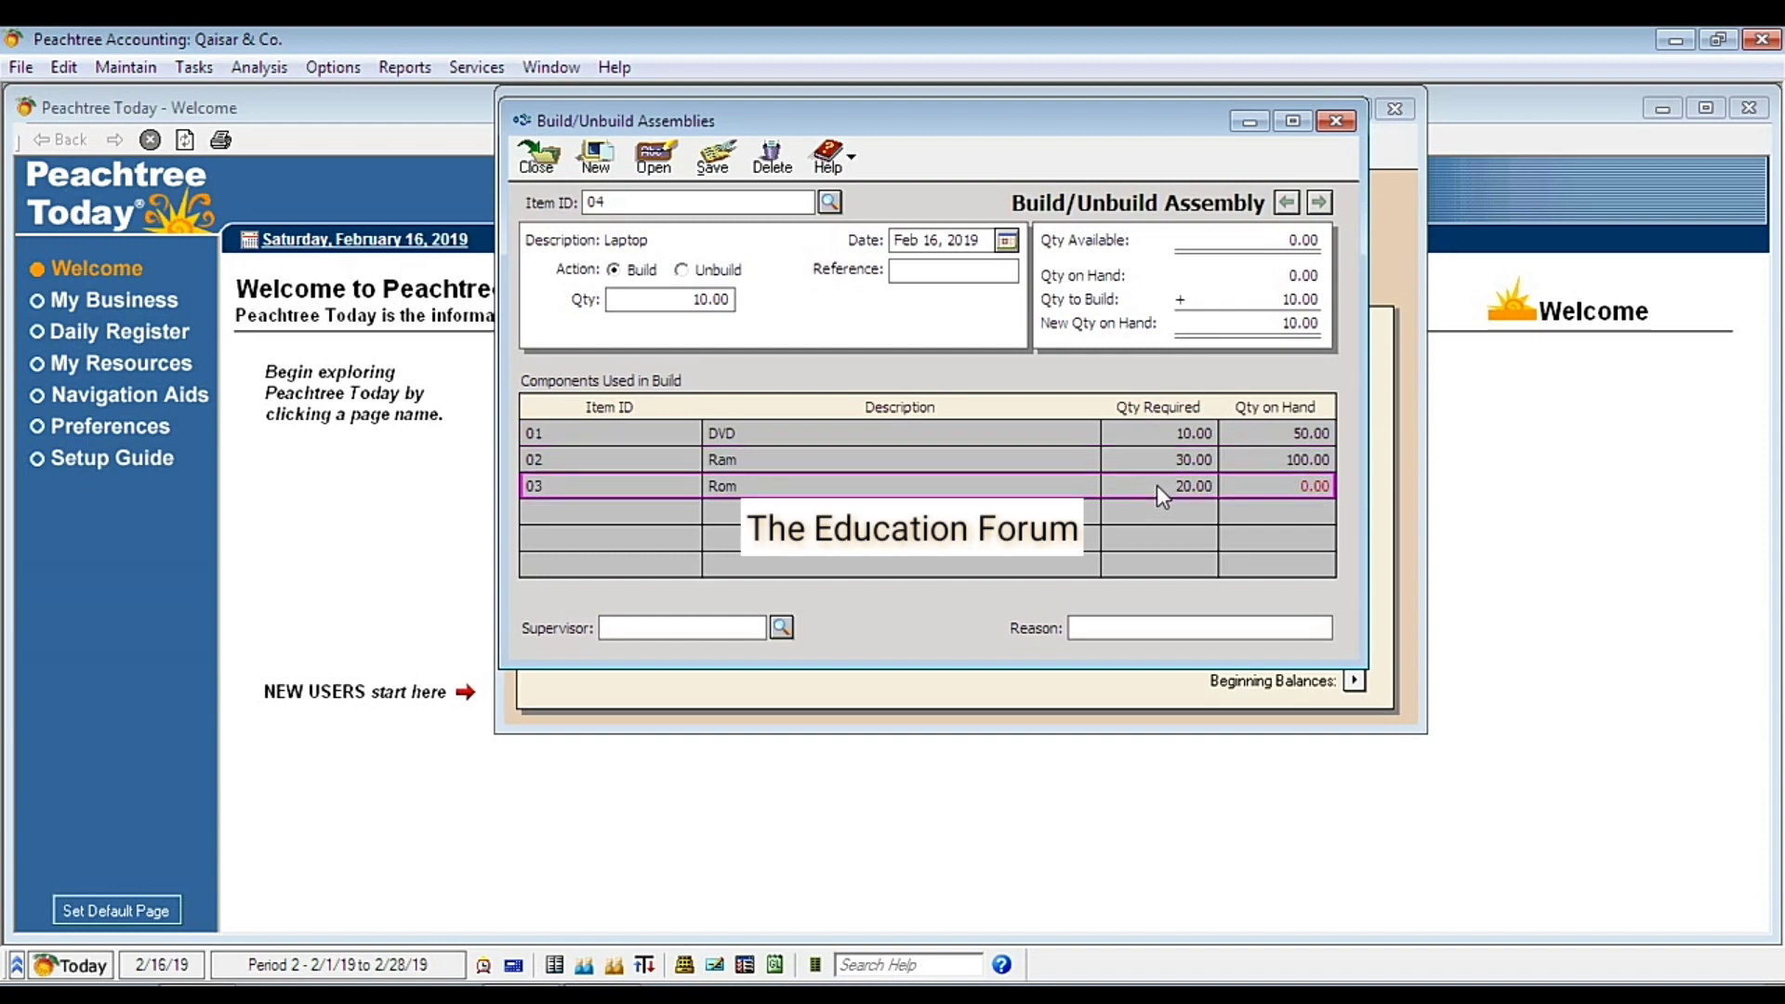
click(682, 299)
click(1160, 433)
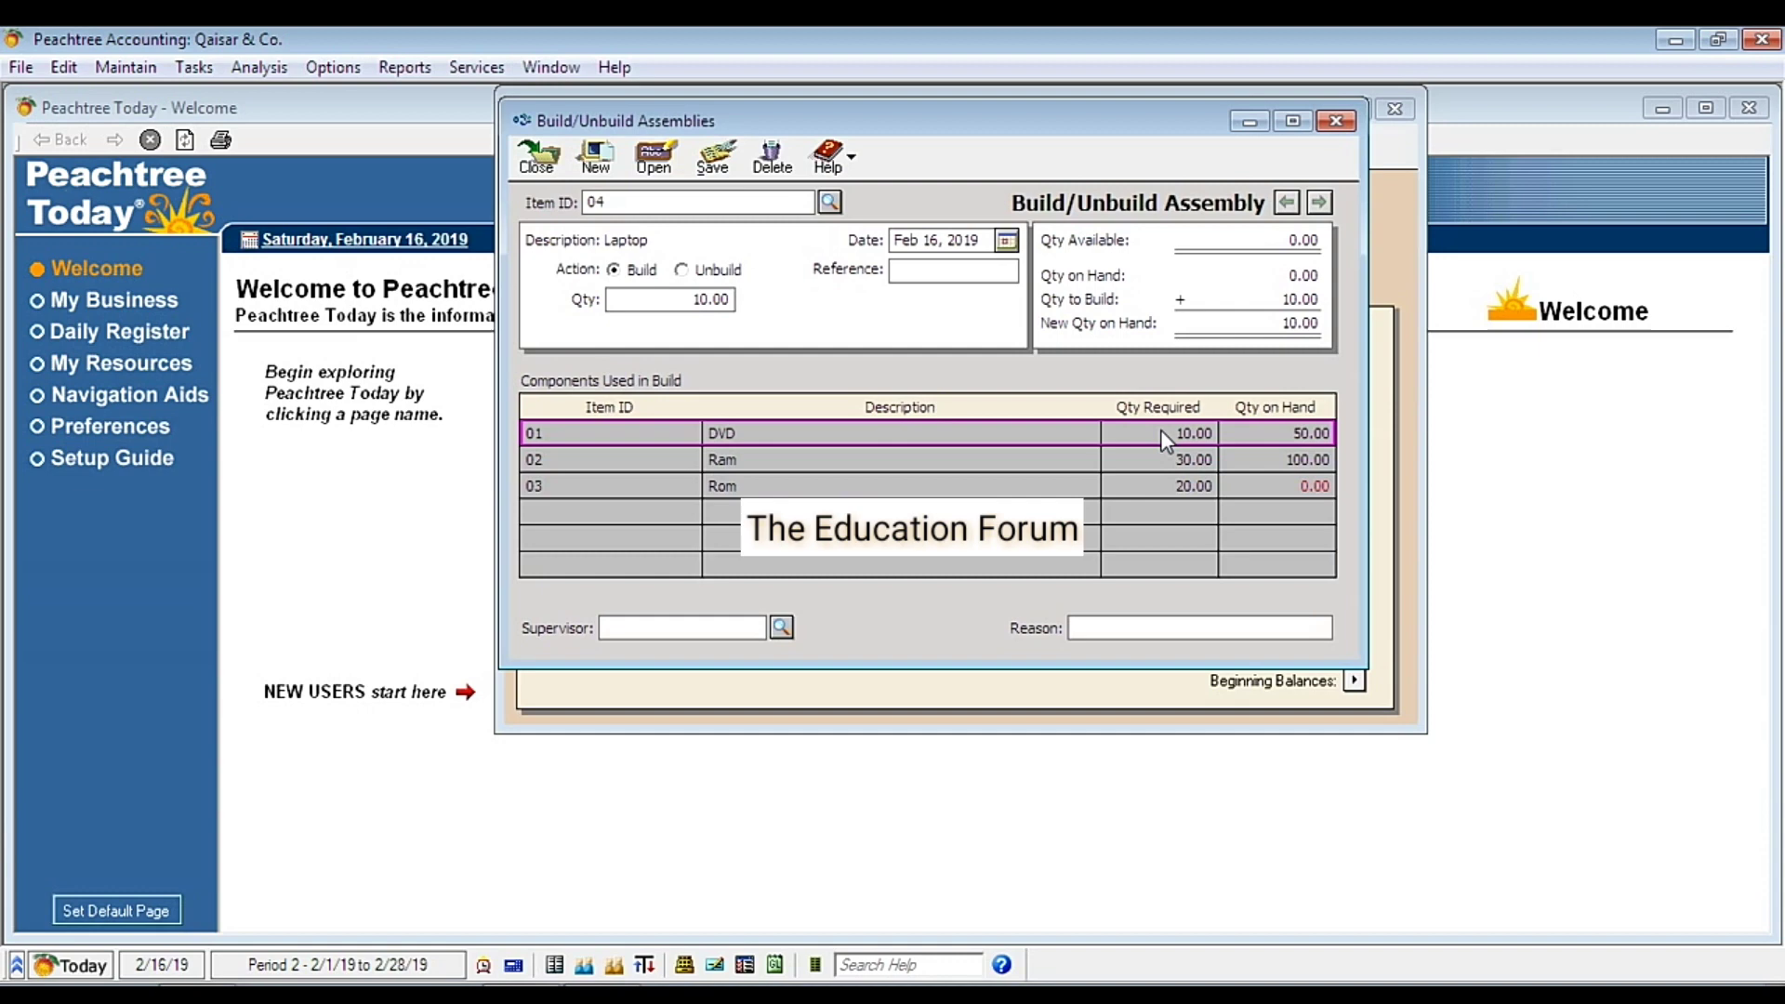
click(1168, 465)
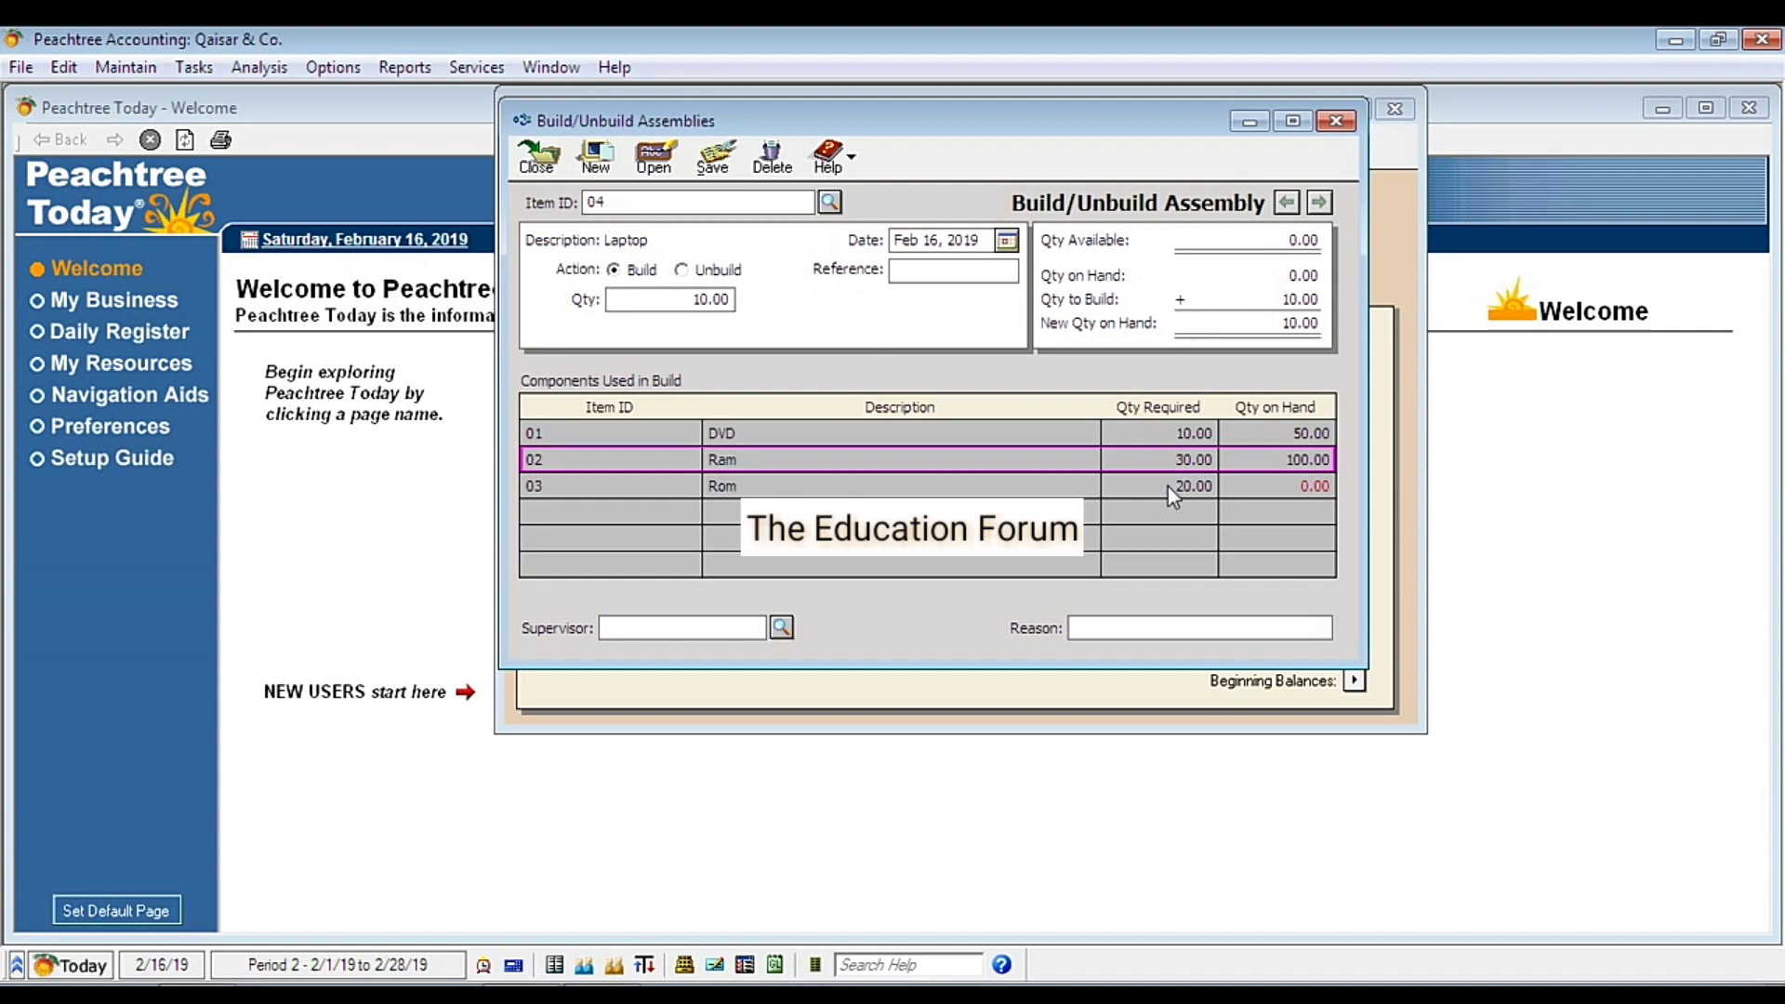
click(1168, 487)
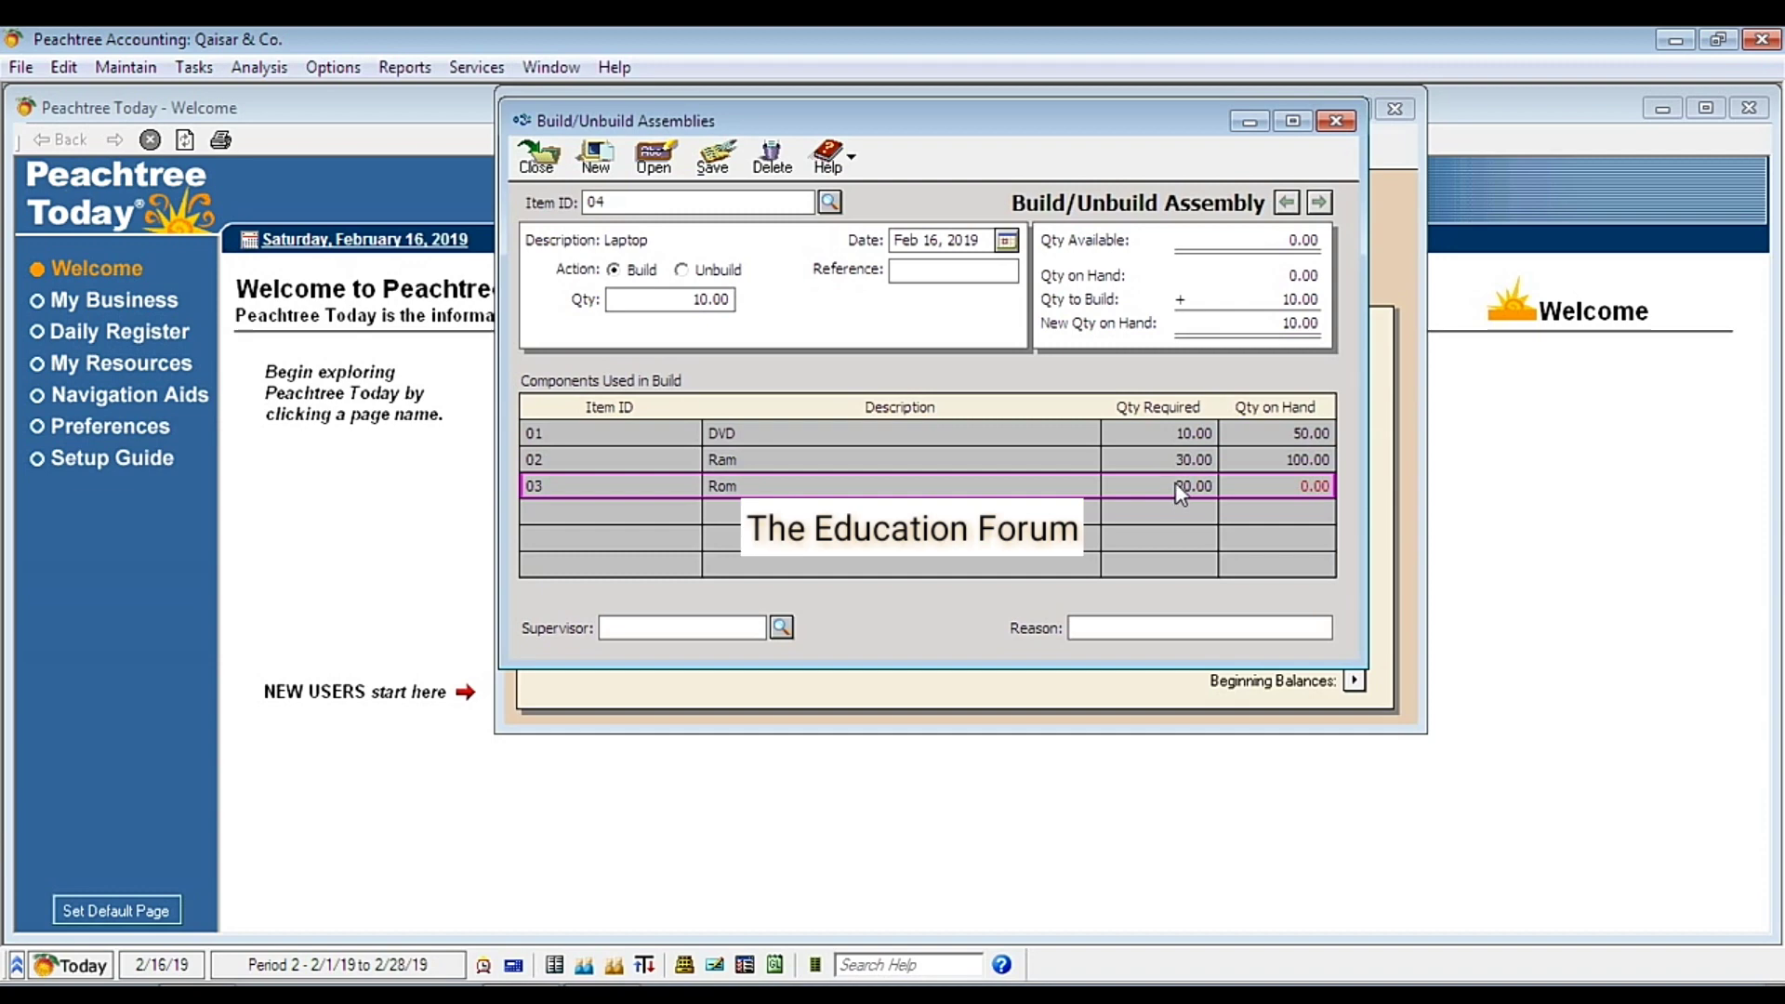
click(1269, 435)
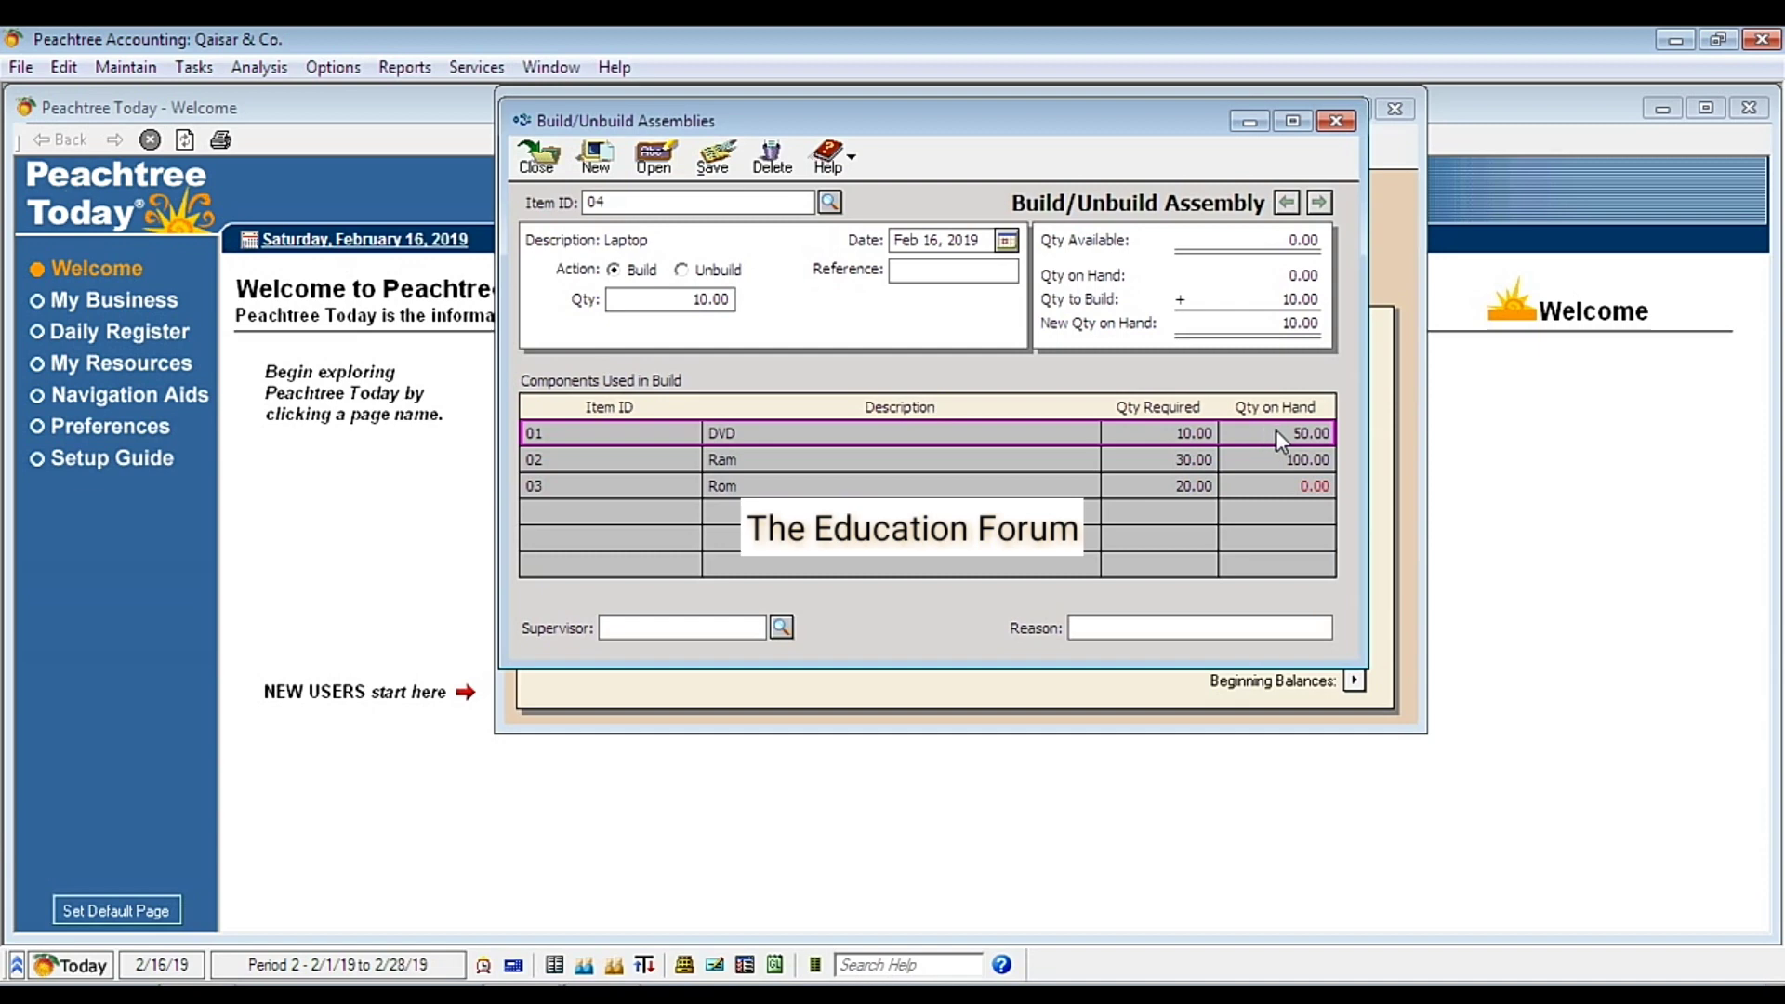
click(1280, 460)
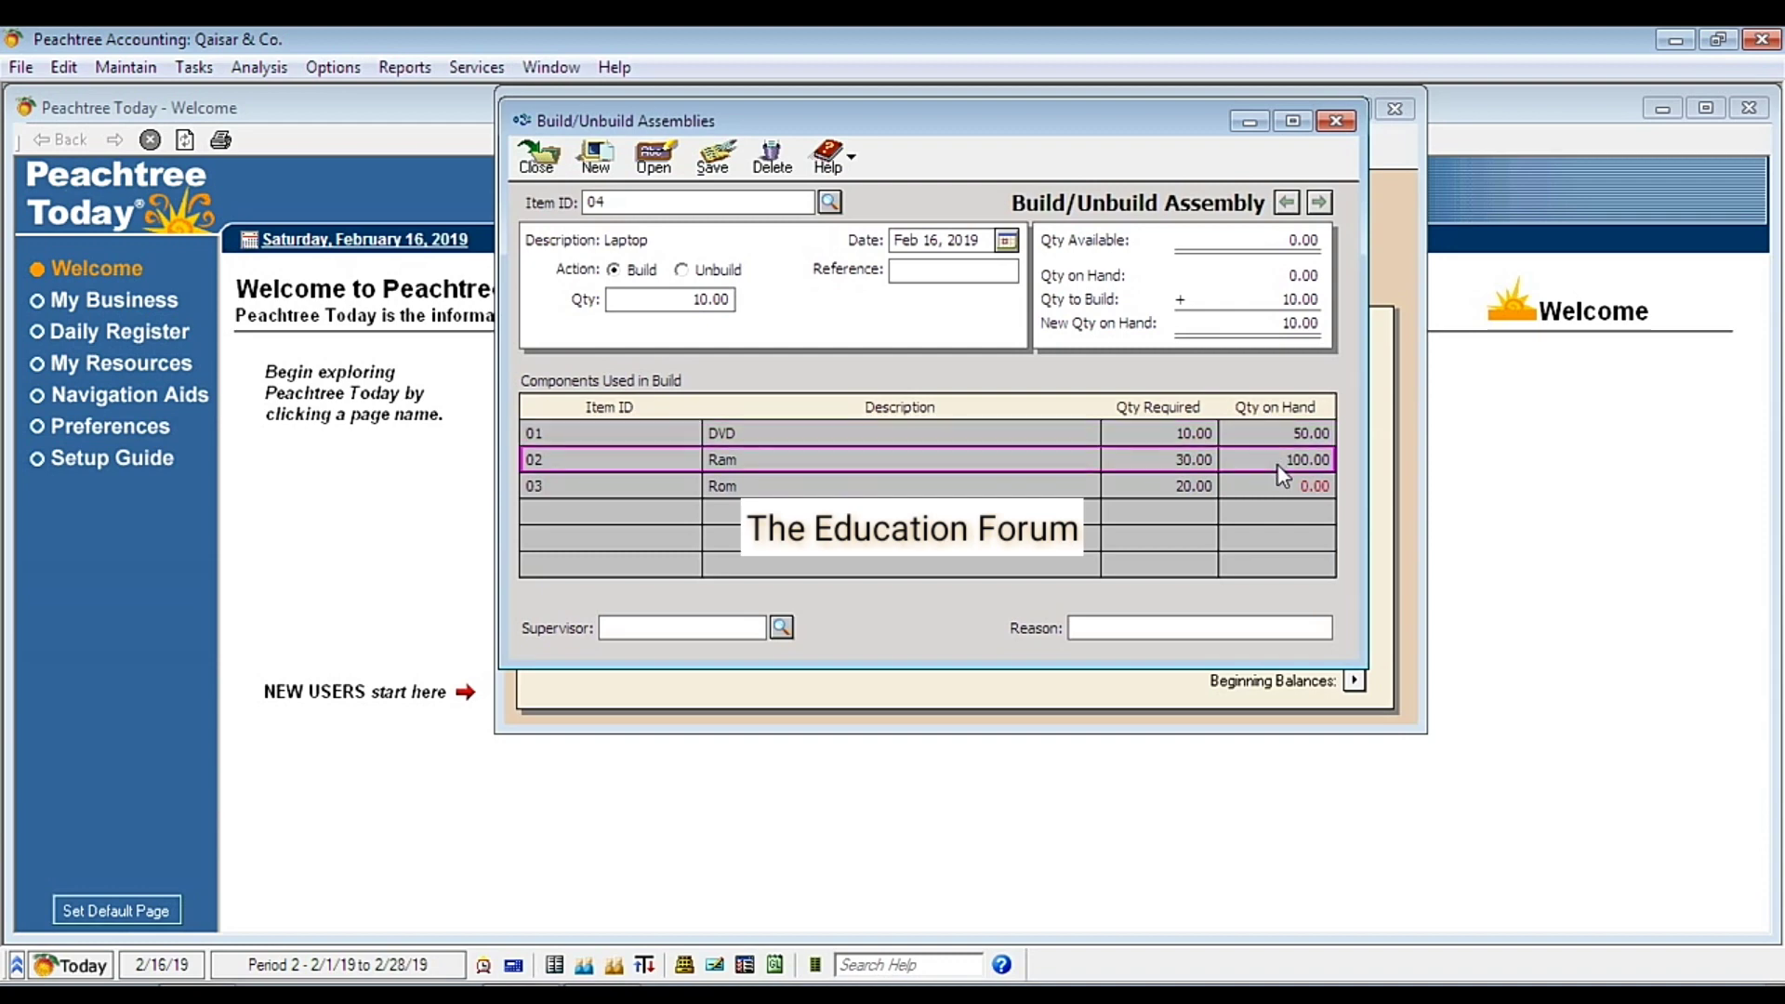
click(1279, 483)
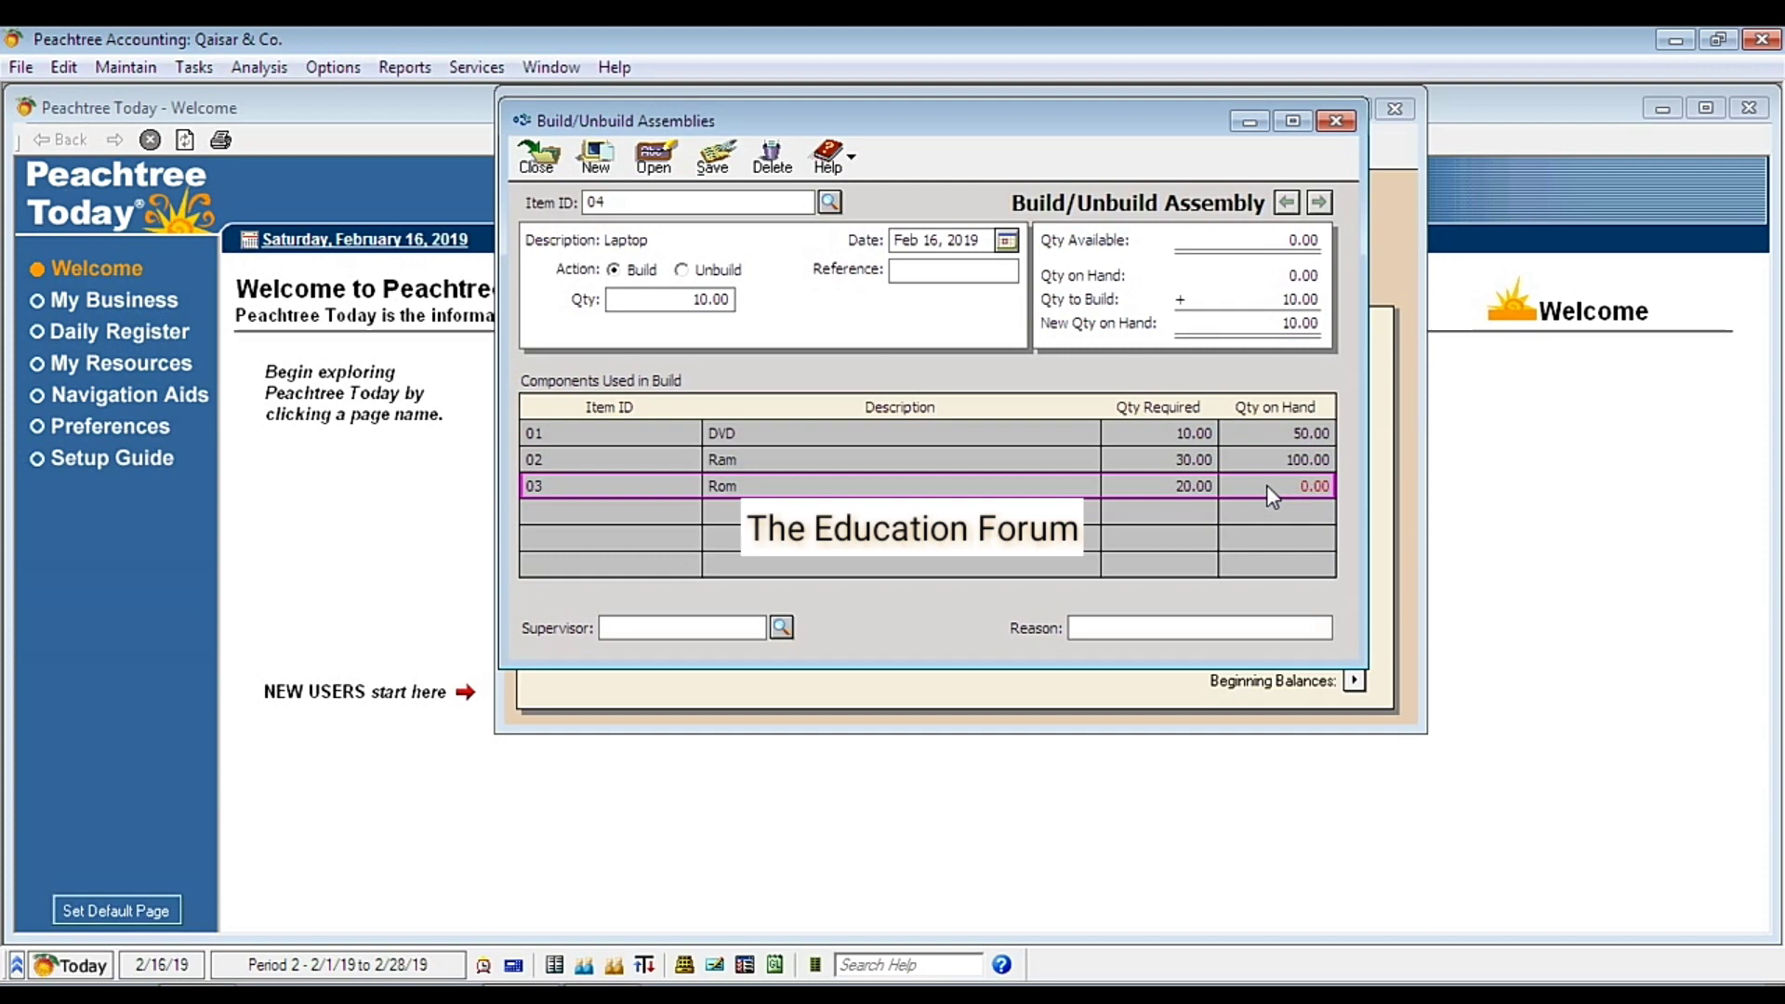
Start an inventory adjustment for item 03 (Rom)
click(193, 69)
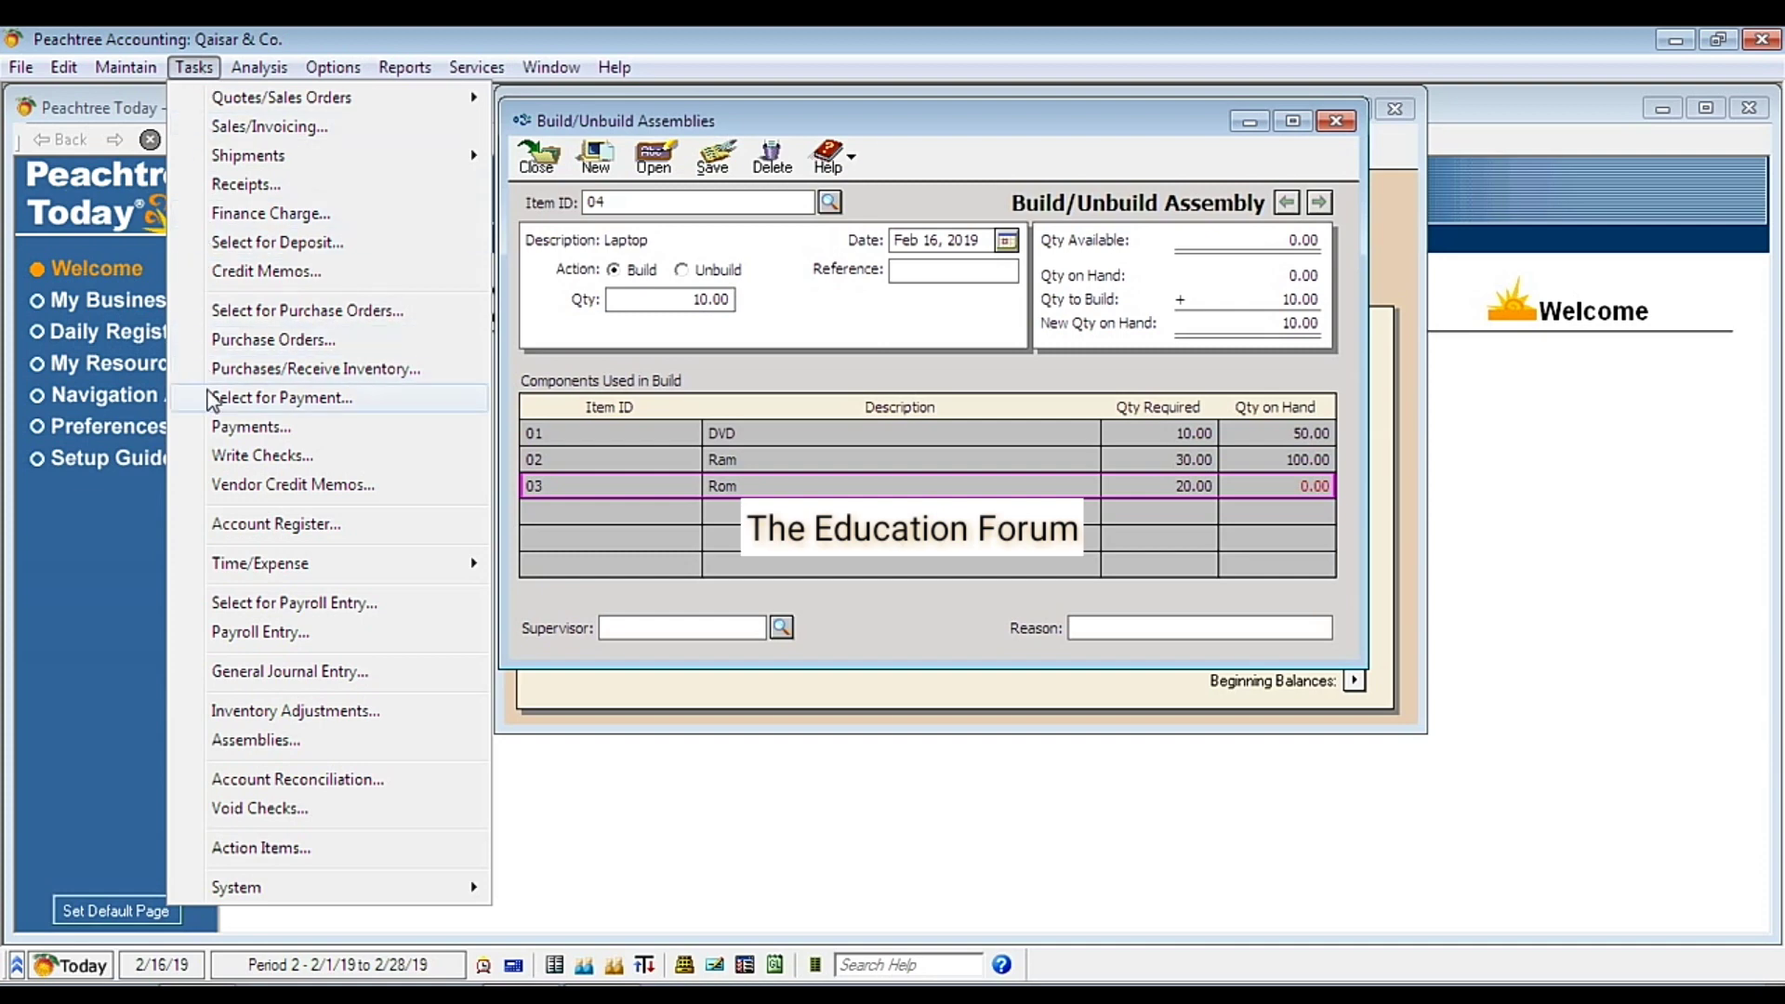
click(260, 718)
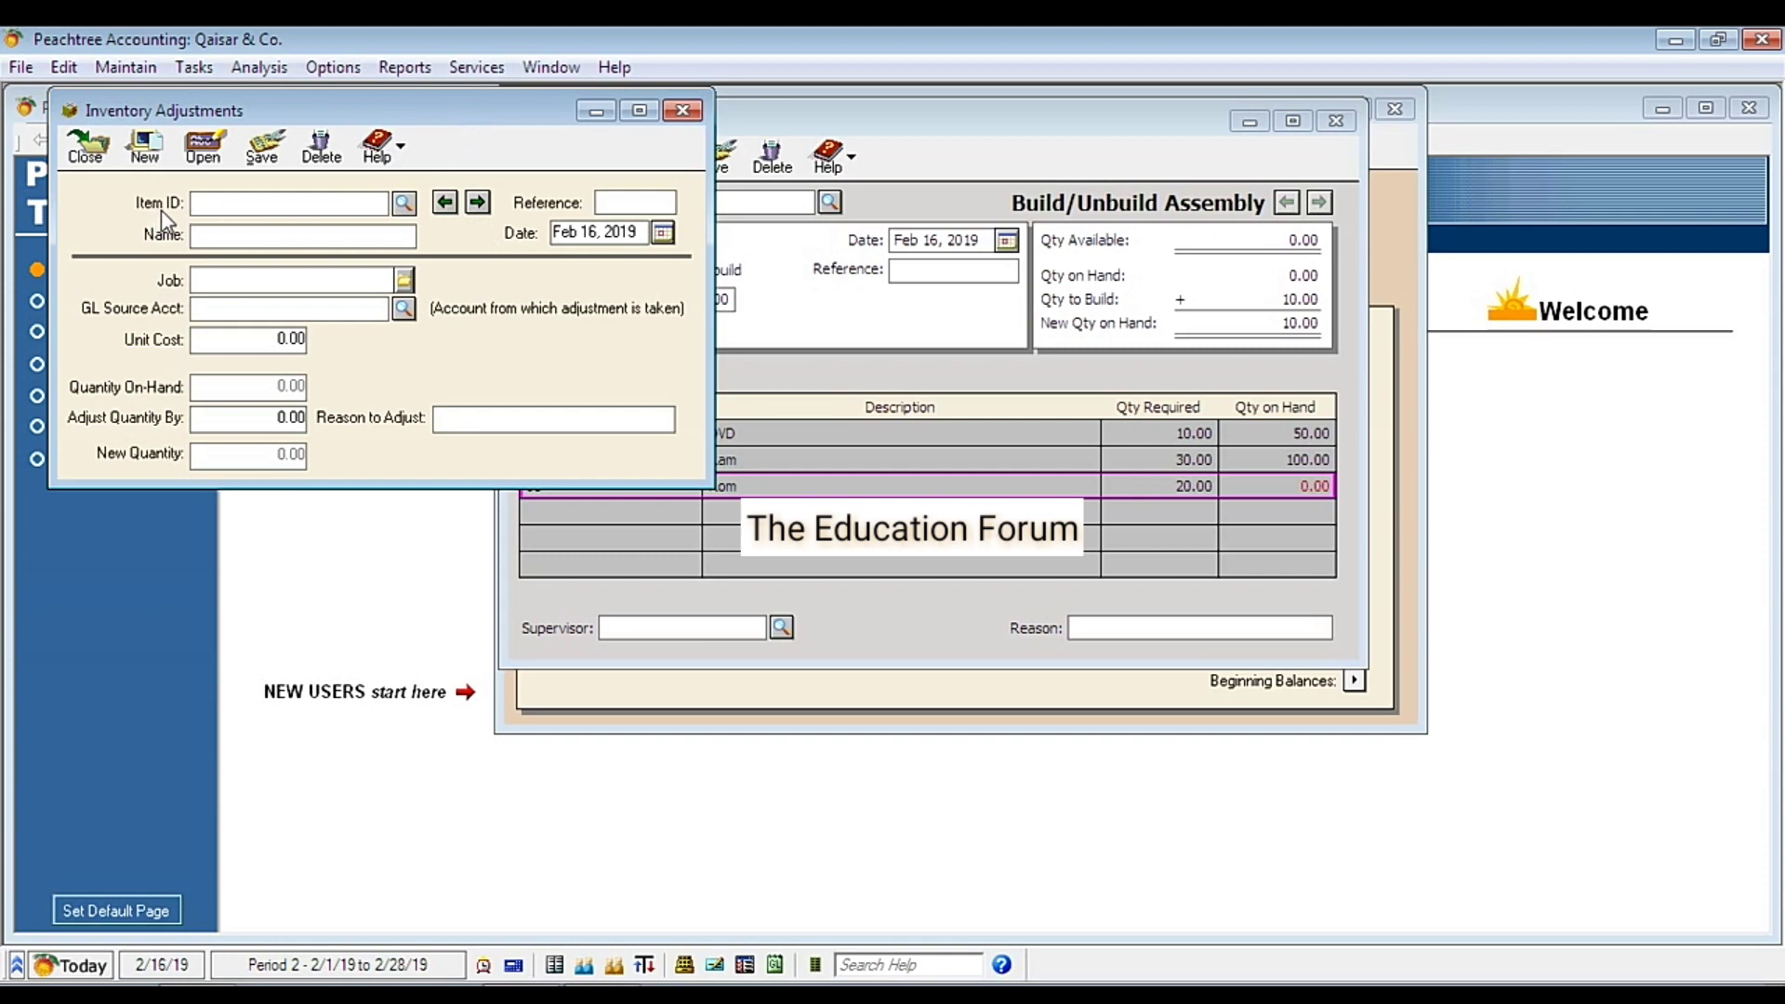
click(403, 203)
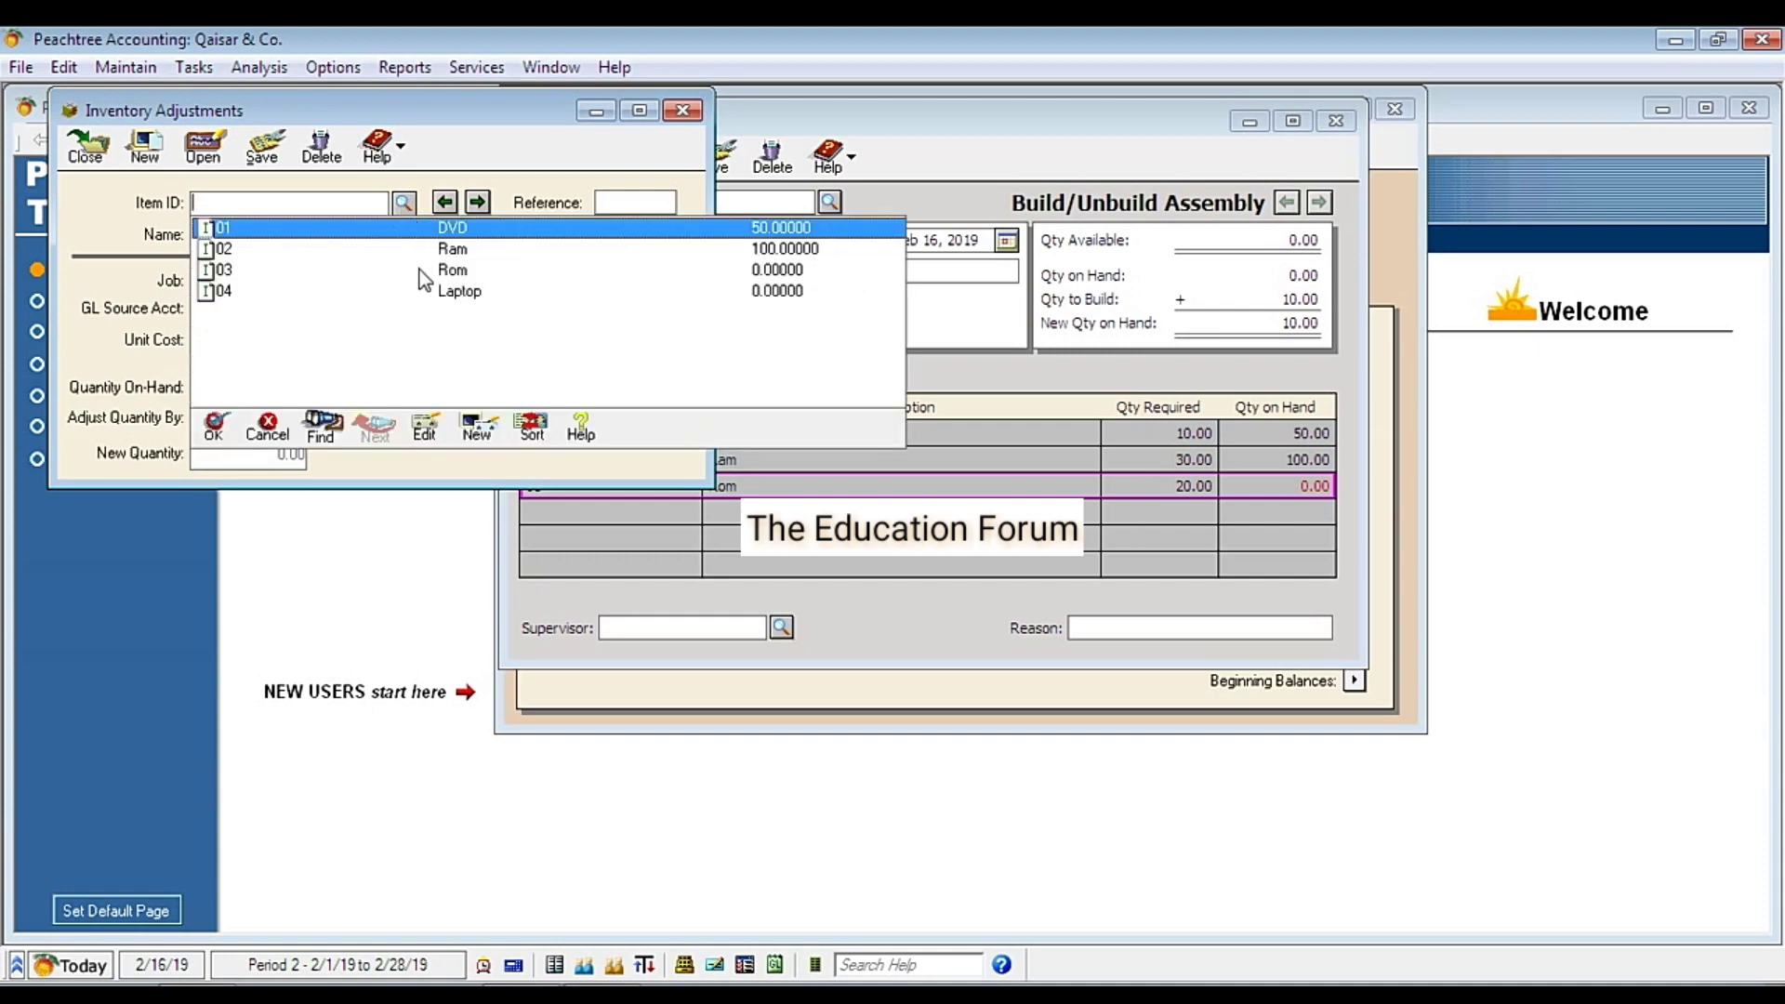
click(462, 278)
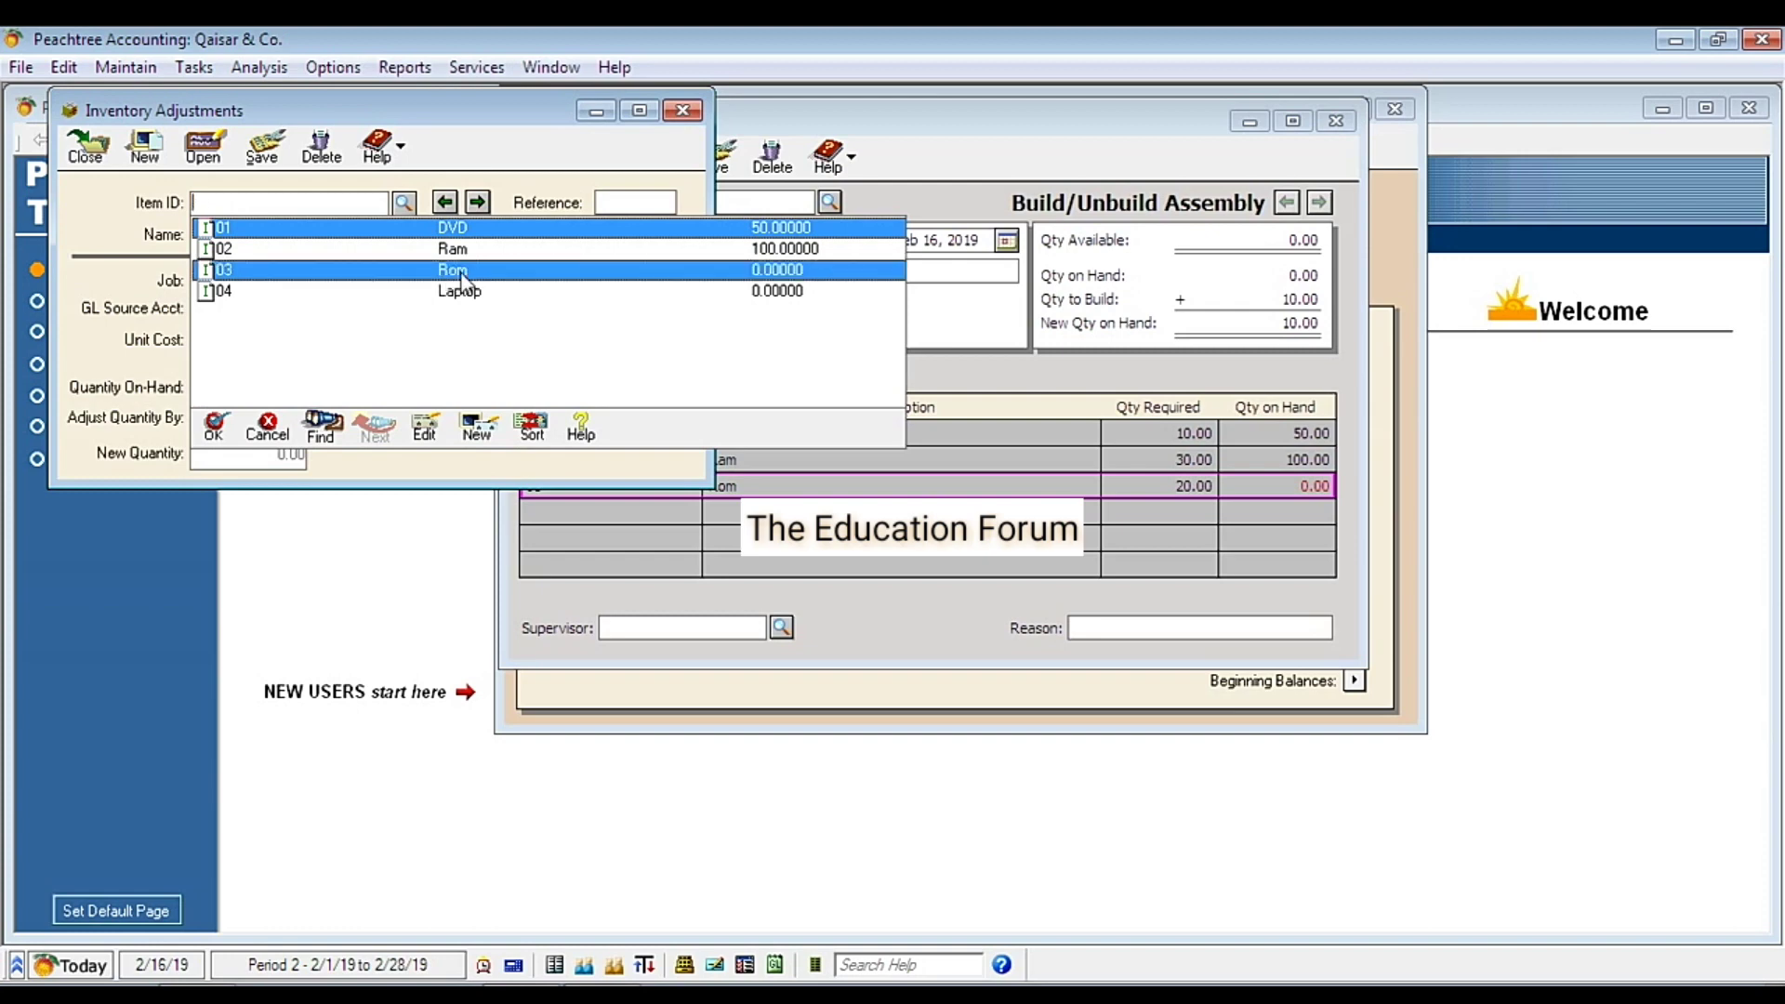
double_click(461, 274)
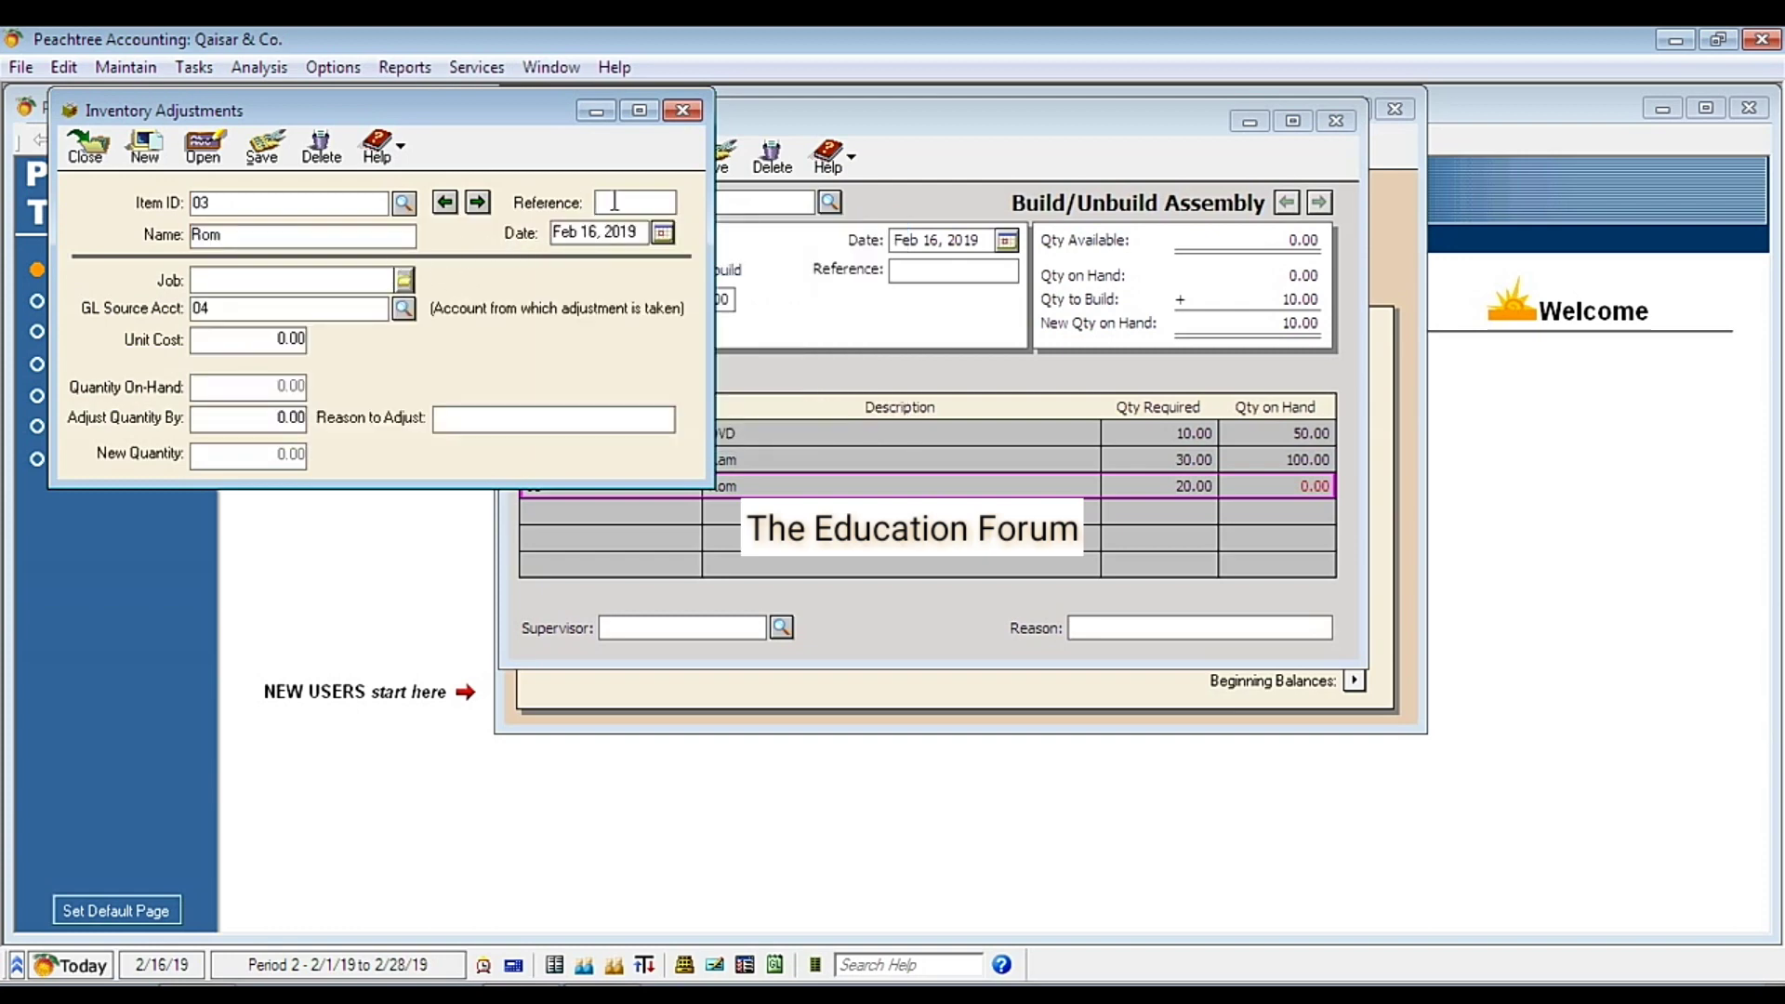
Adjust the Rom quantity by 50, save the adjustment and close the inventory adjustment form
click(597, 232)
click(240, 341)
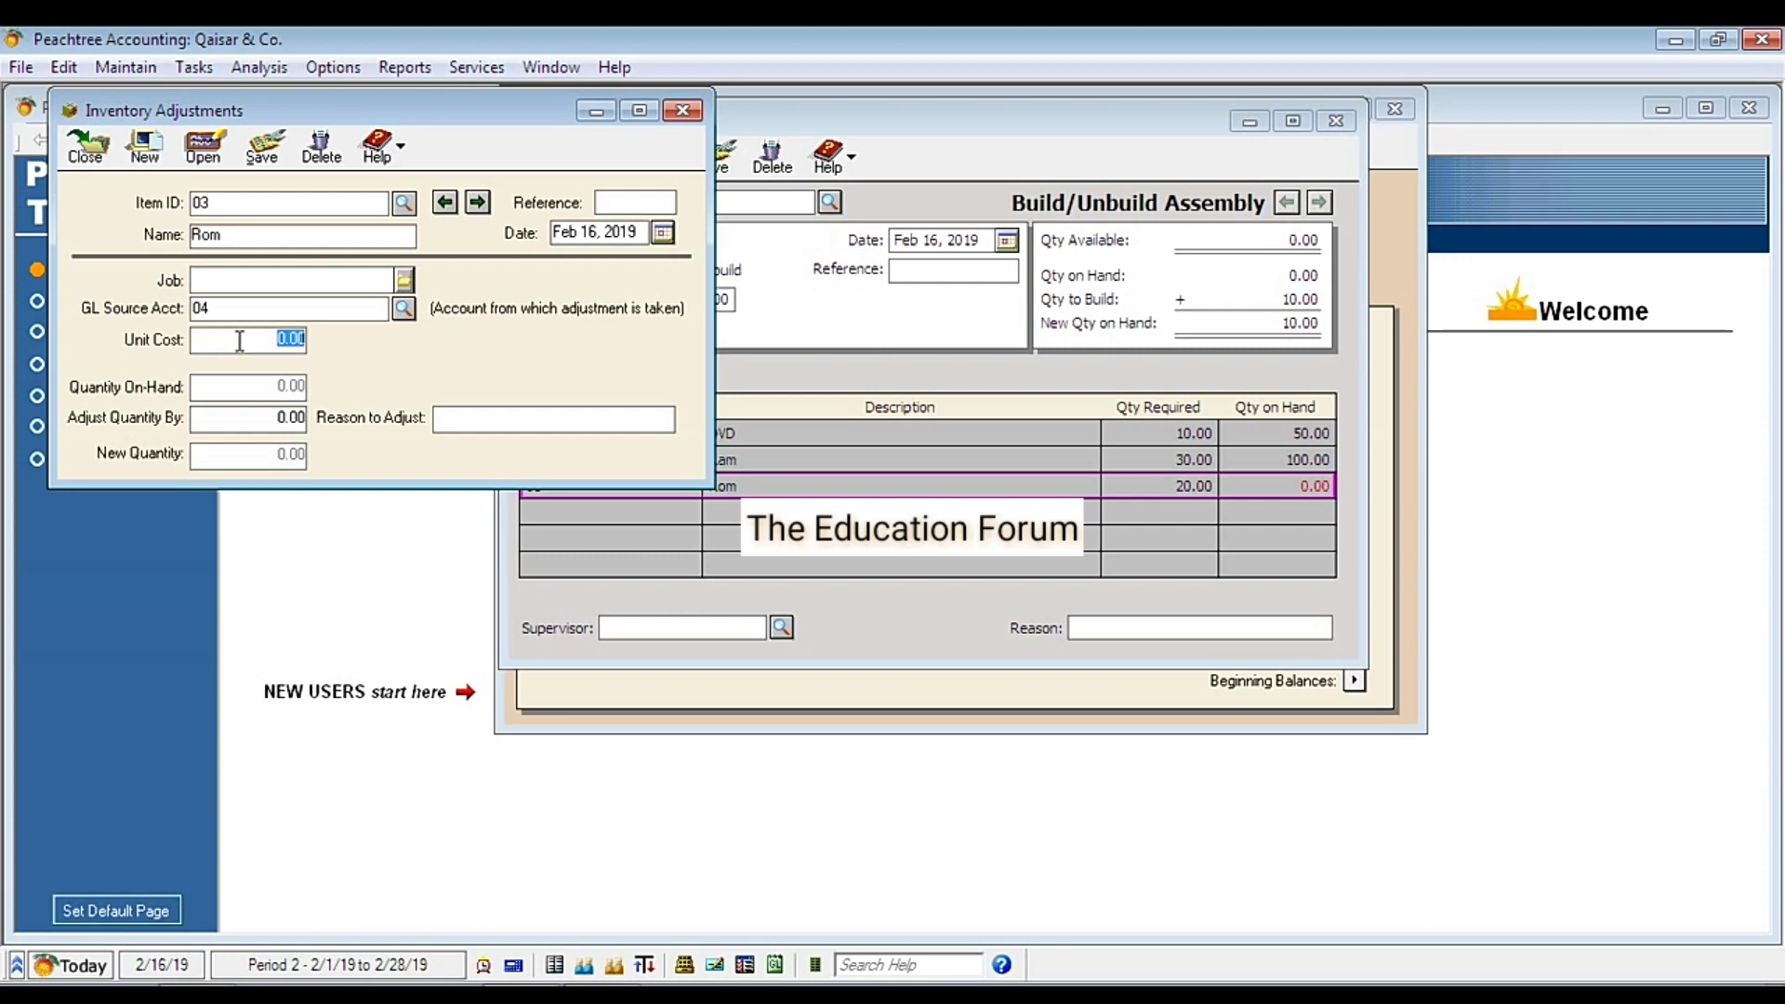
click(250, 416)
text(5)
key(BackSpace)
text(50)
click(445, 421)
click(259, 153)
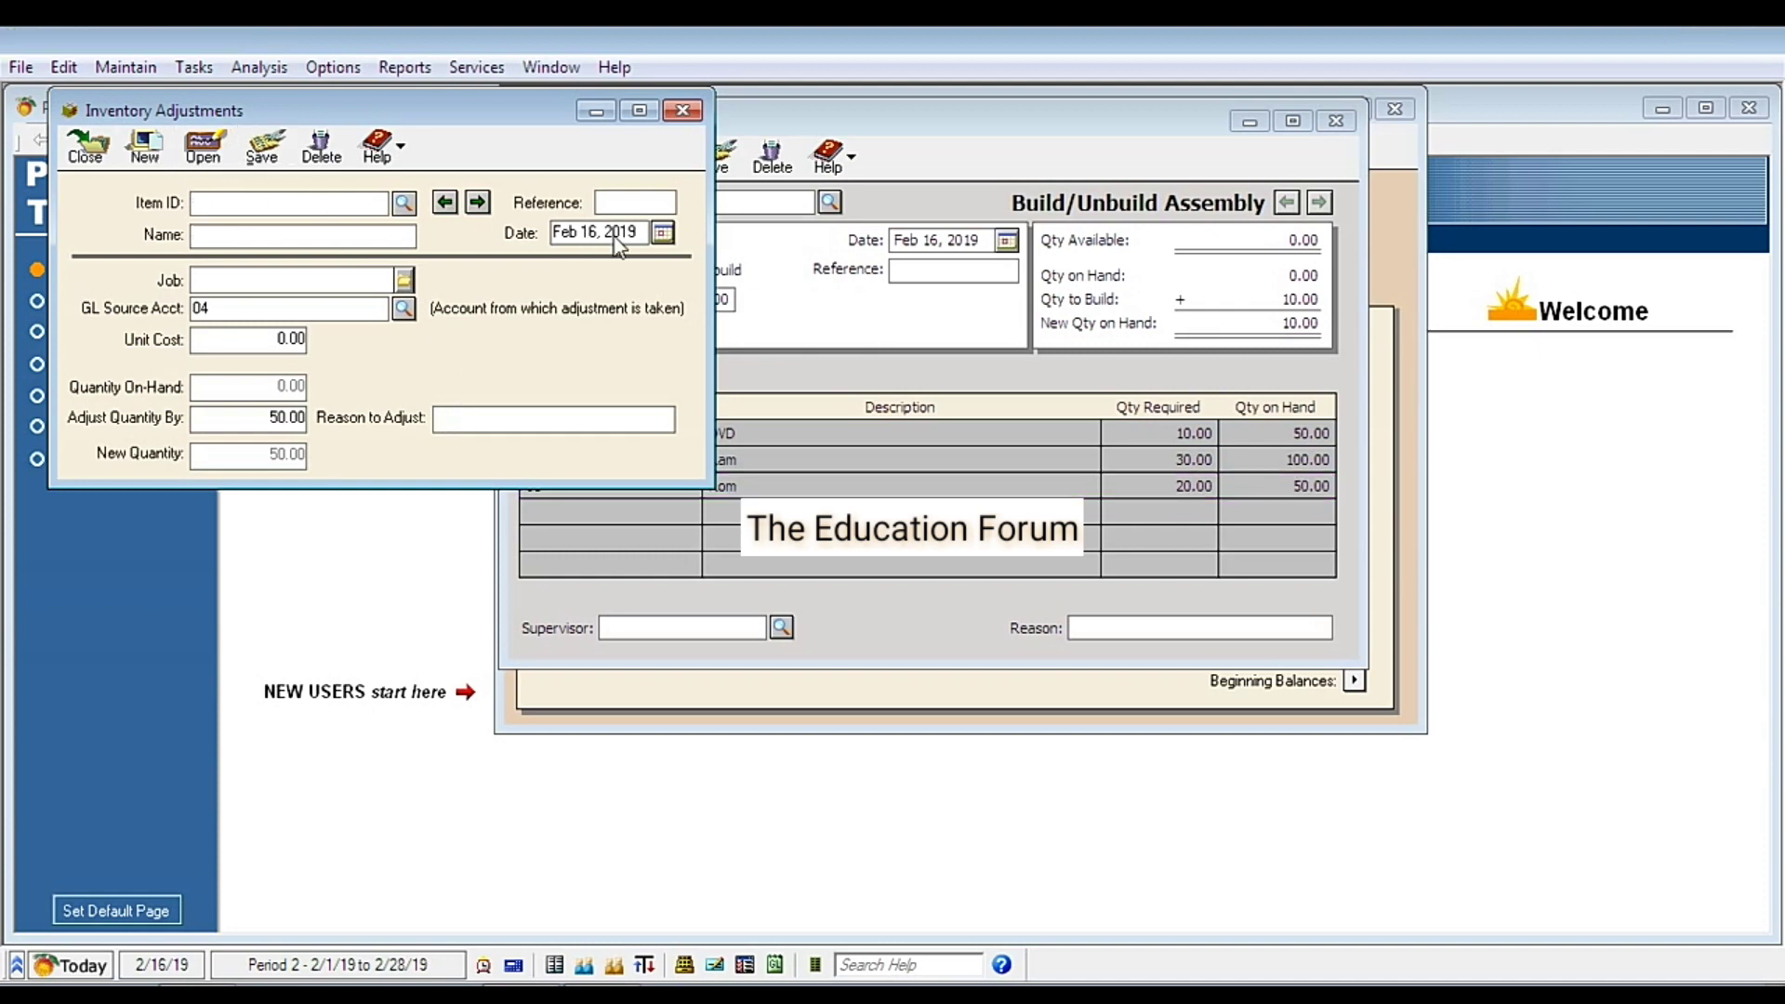
click(686, 113)
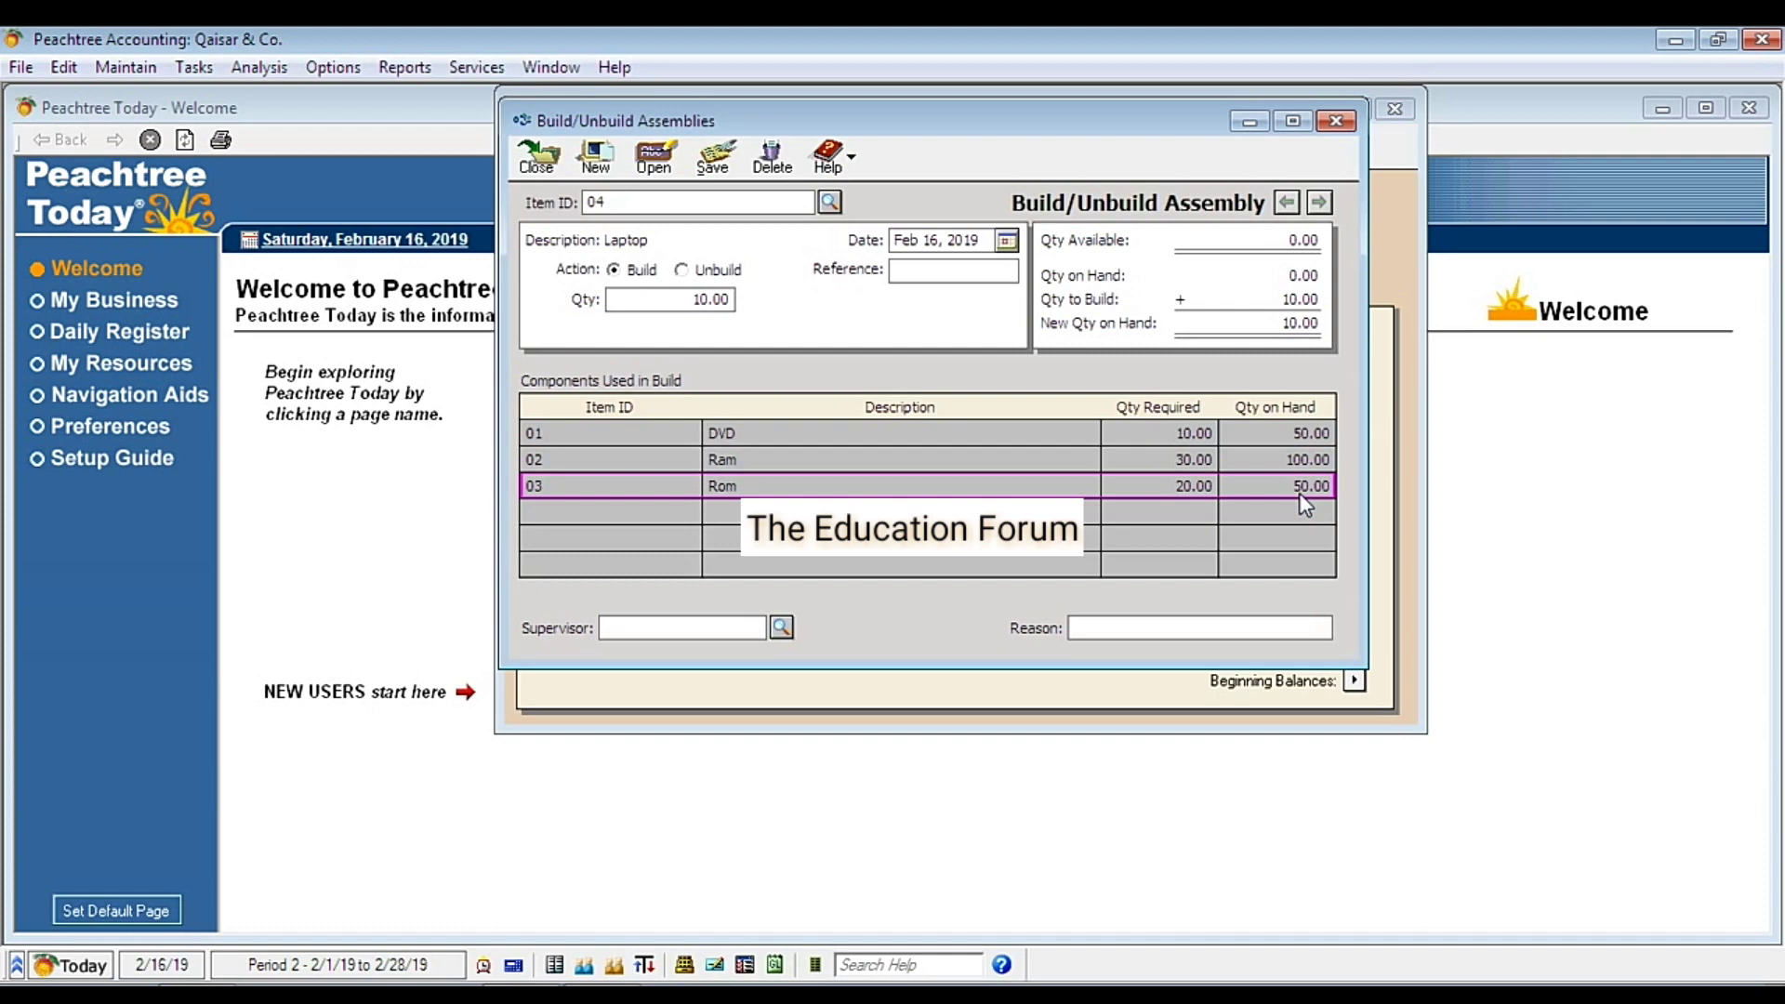
click(619, 628)
click(781, 629)
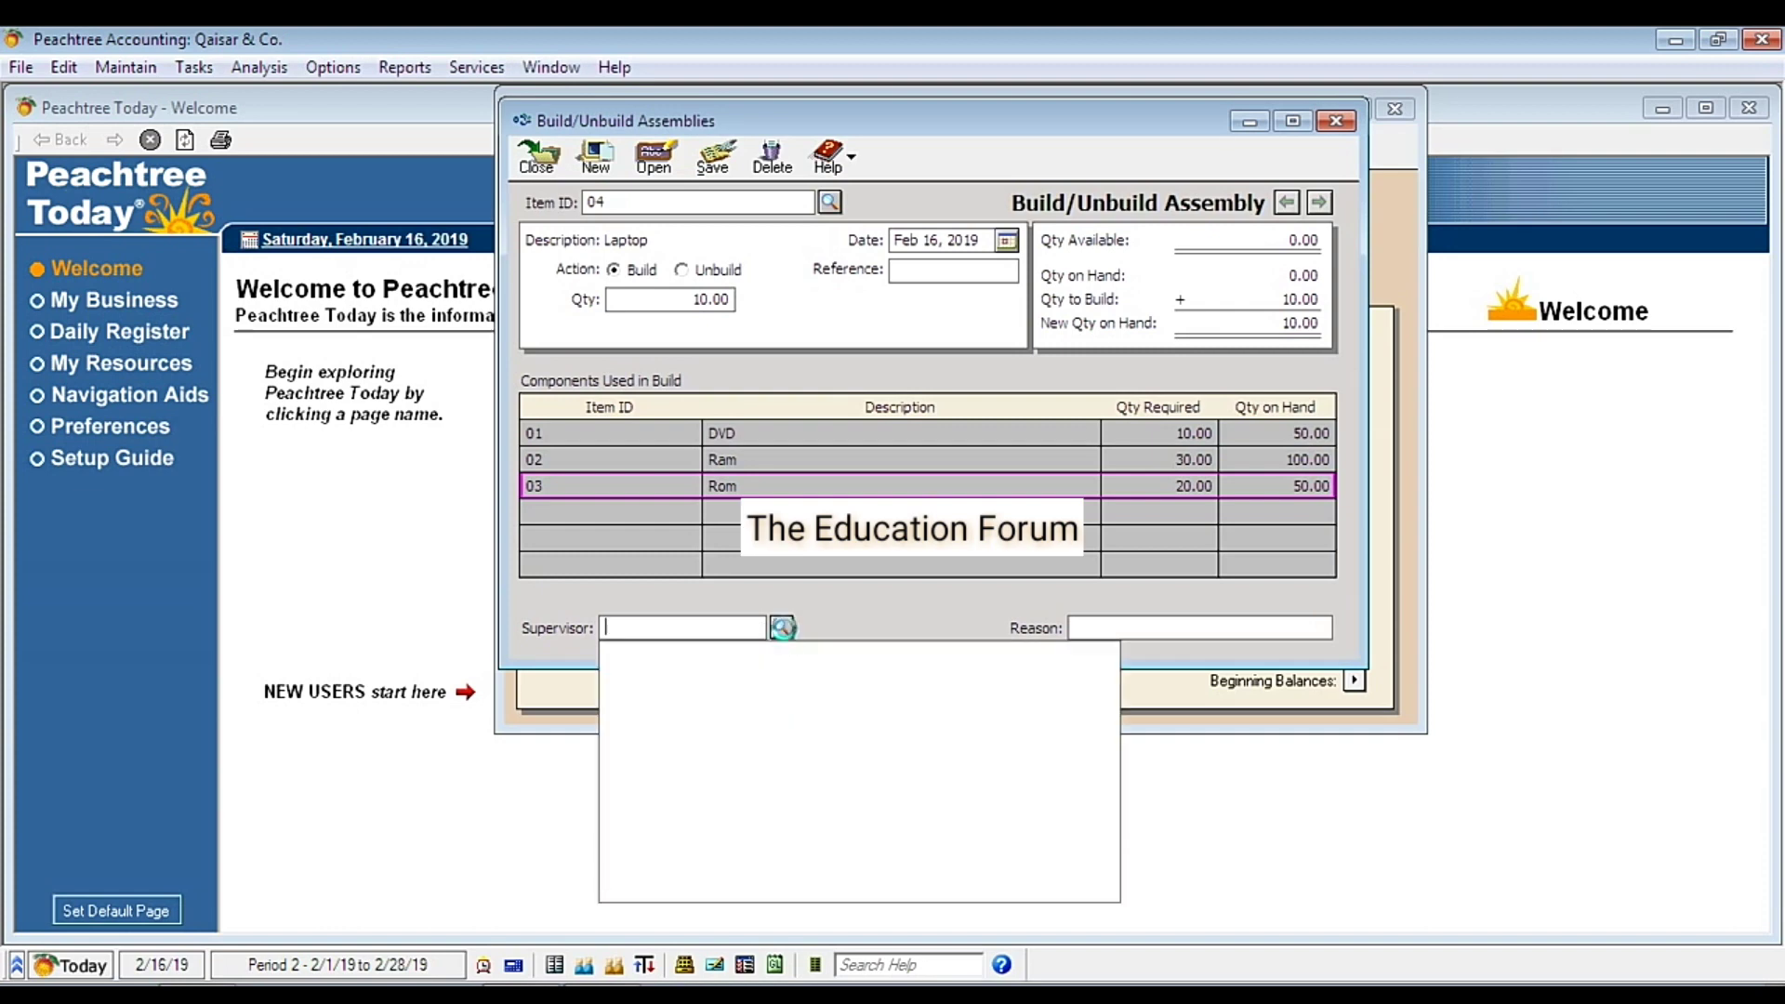
key(plus)
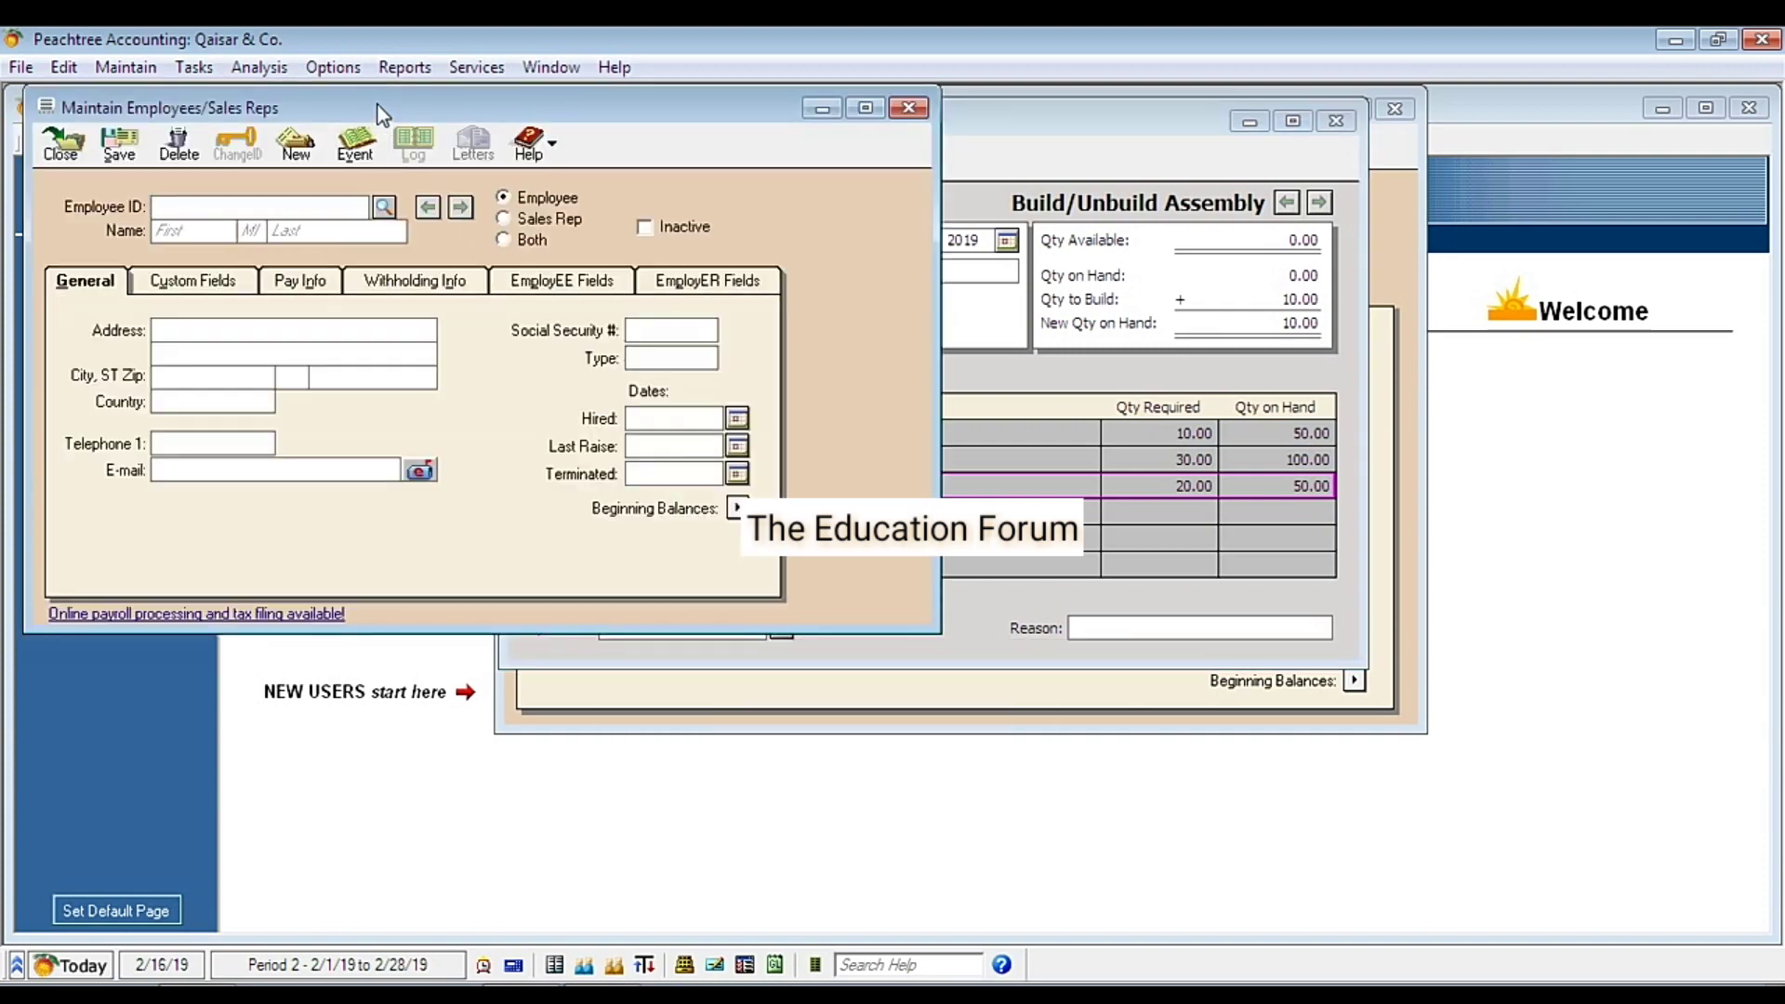
drag(376, 109, 463, 113)
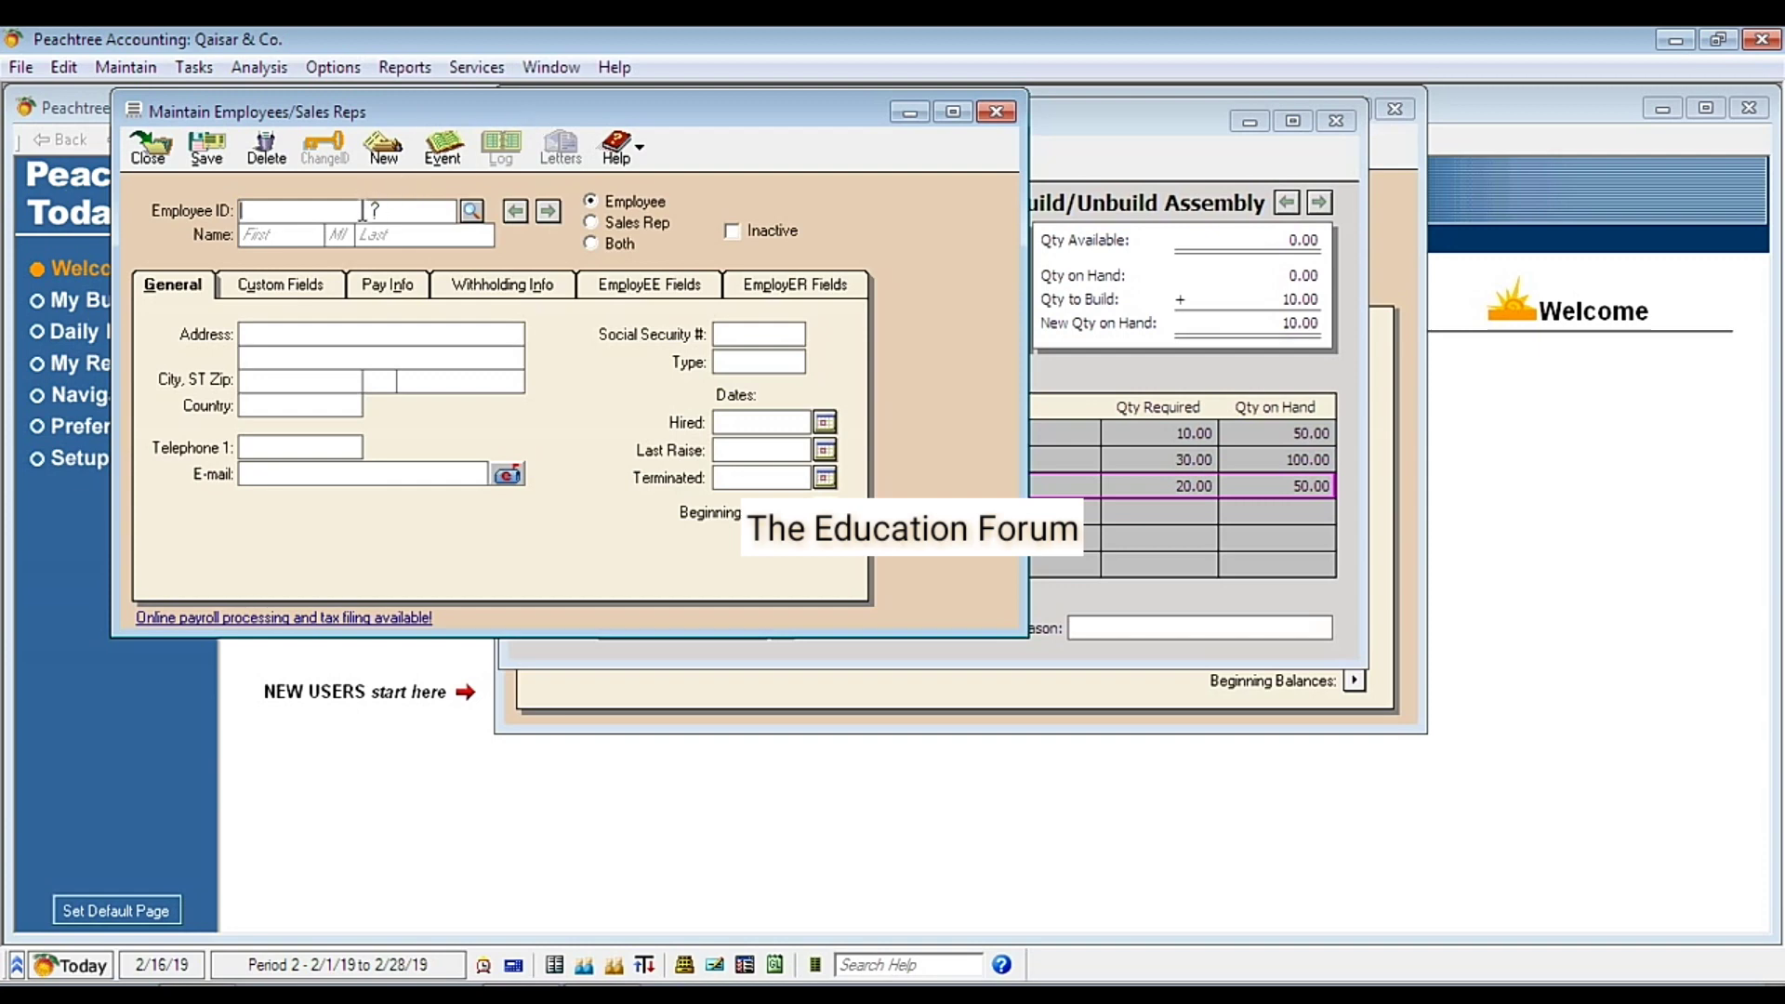
click(996, 112)
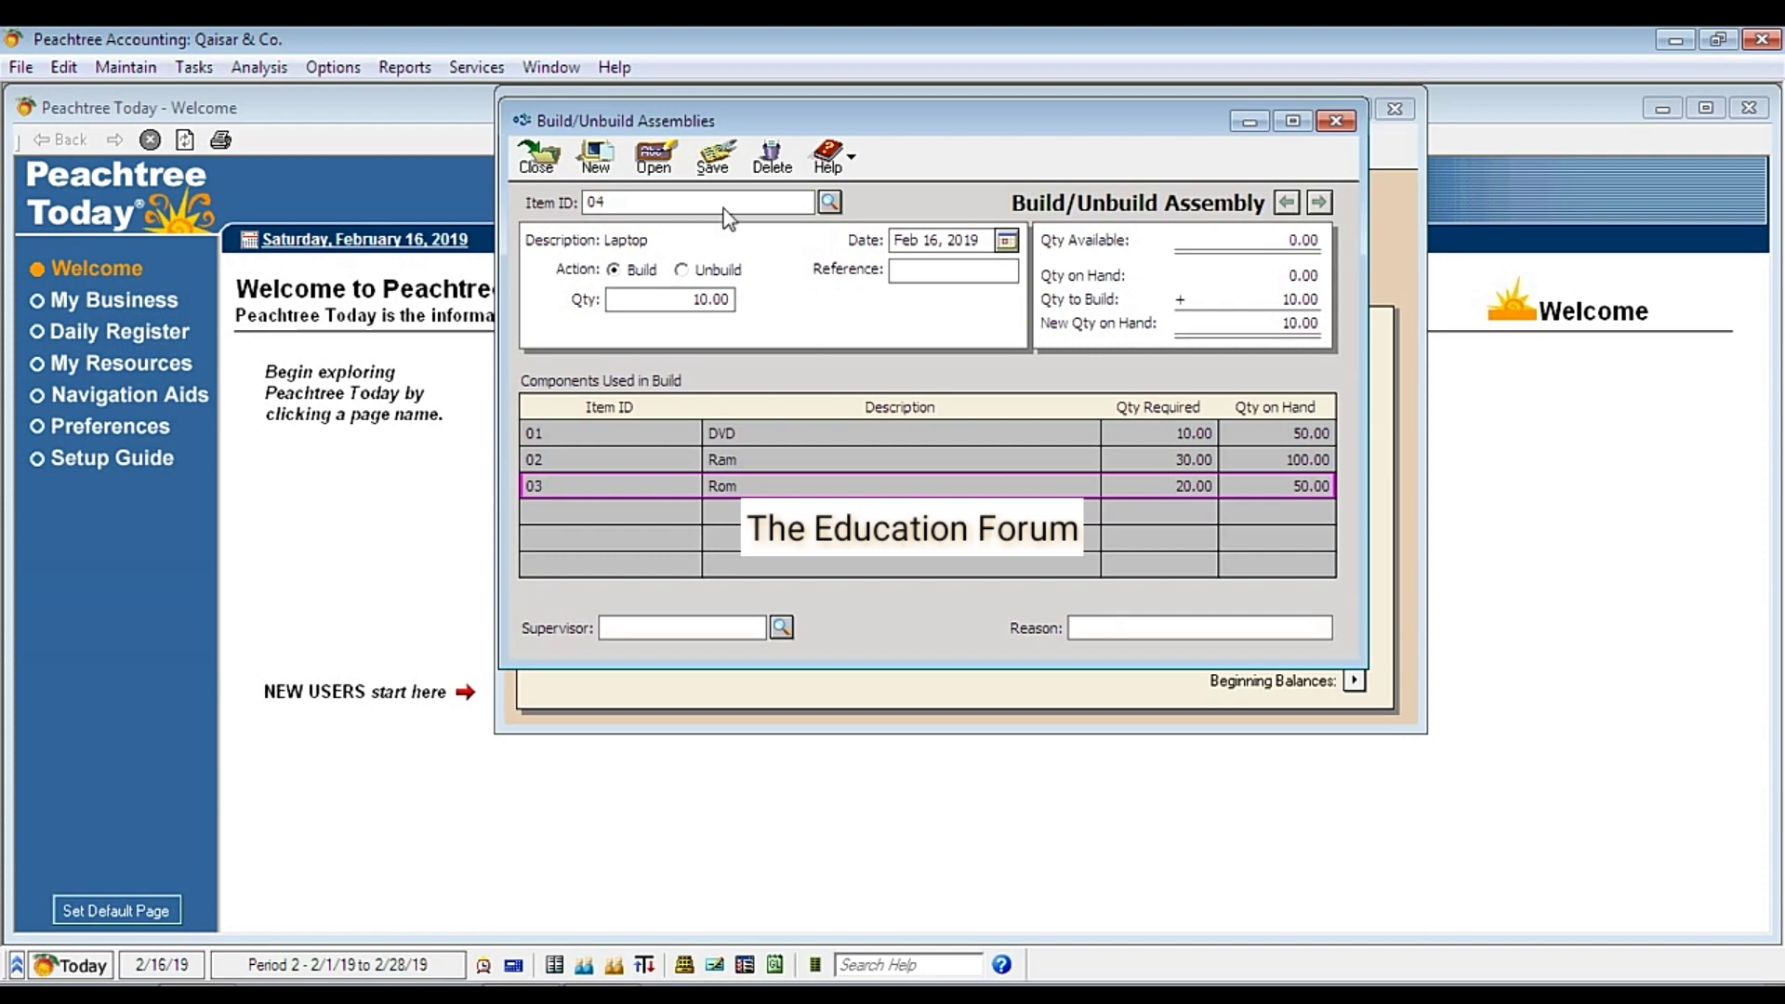
Save the Laptop build and look up the assembly's quantity on hand in the item list
click(718, 166)
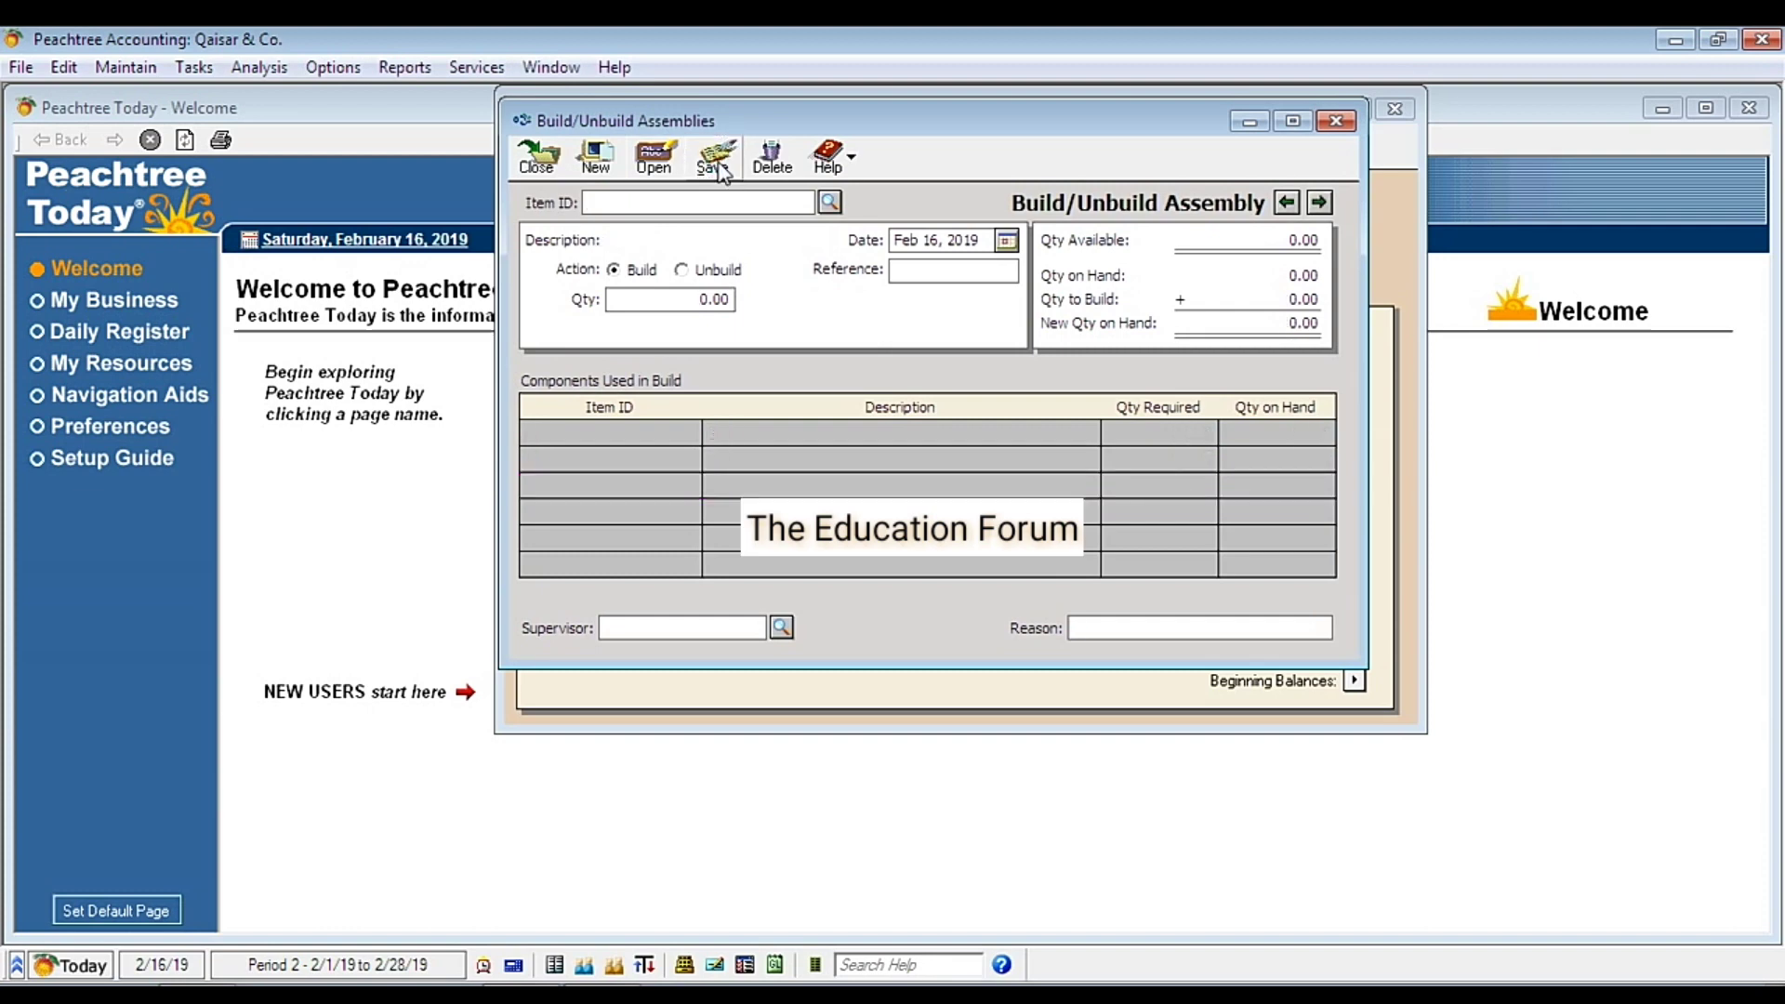
click(829, 201)
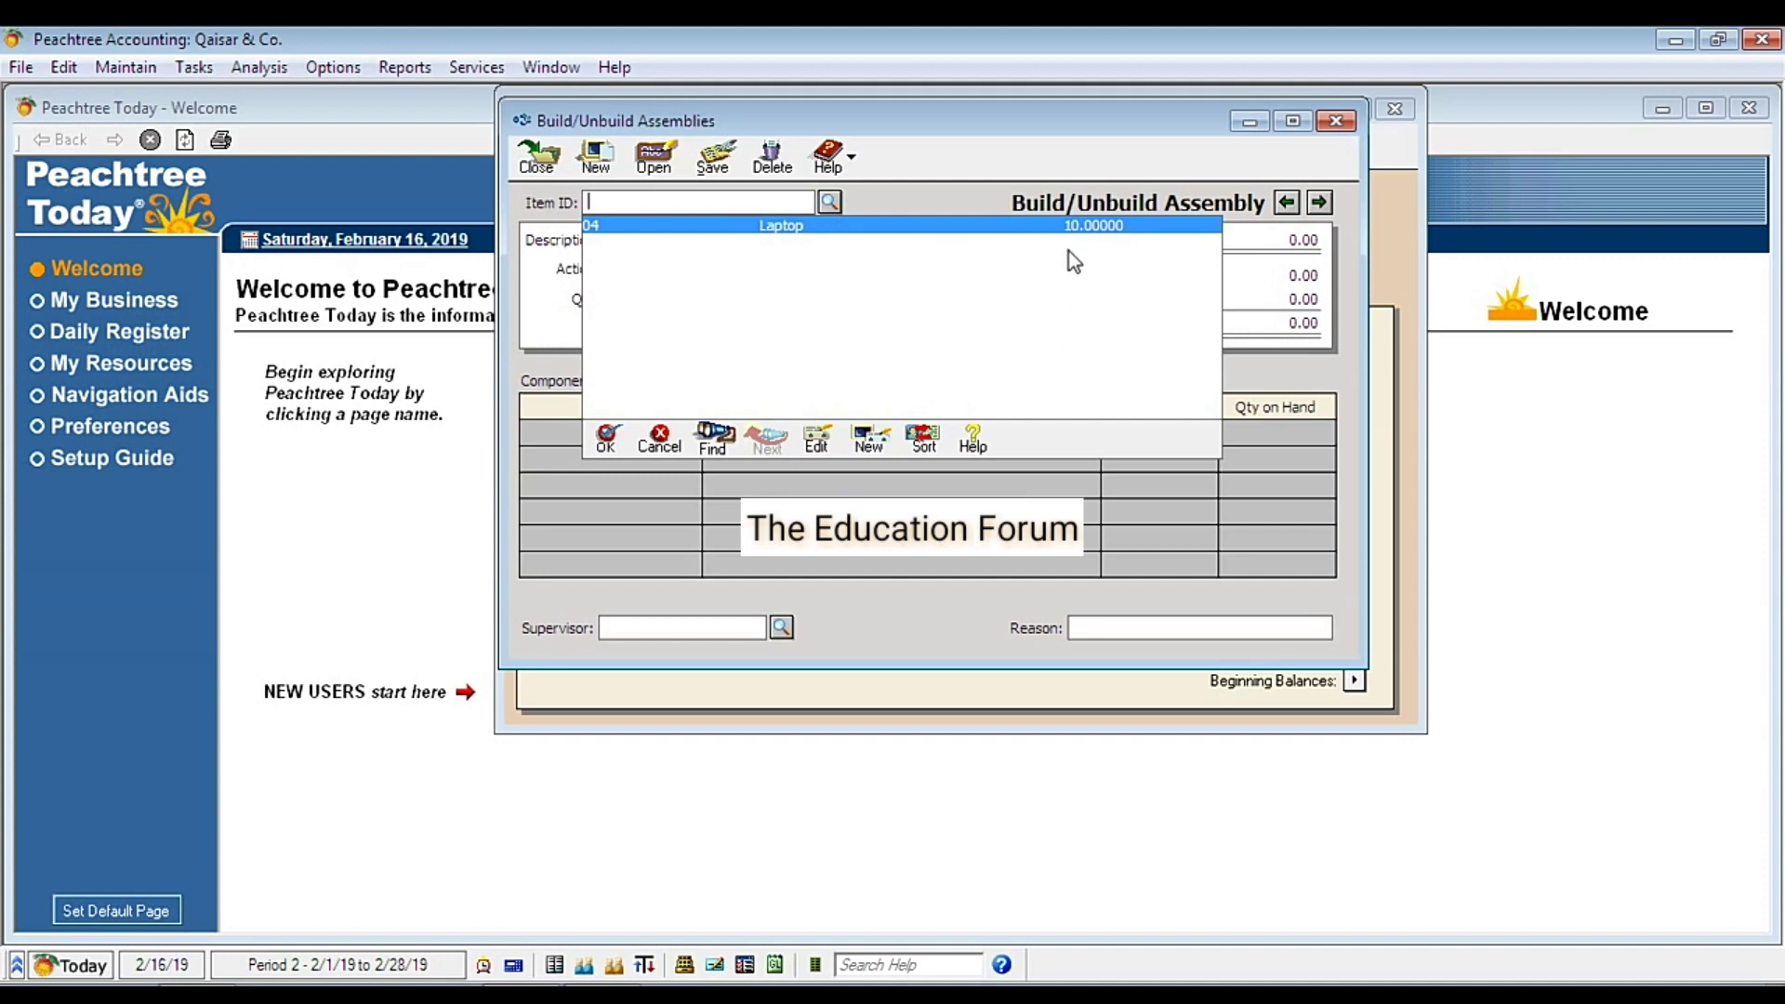